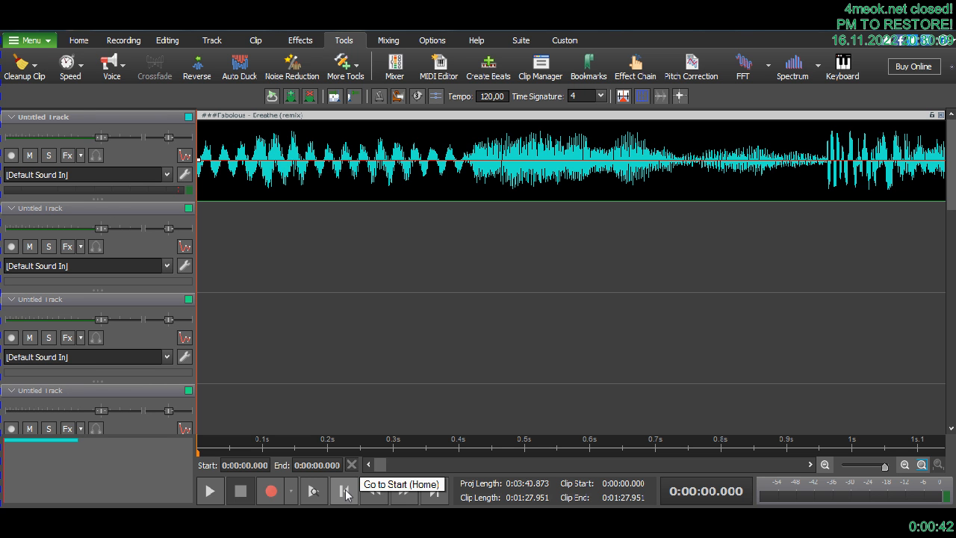
- Play the clip from its start for about 20 seconds, then stop playback
{"action": "left_click", "coordinate": [209, 493]}
{"action": "scroll", "coordinate": [399, 450], "scroll_direction": "down", "scroll_amount": 5}
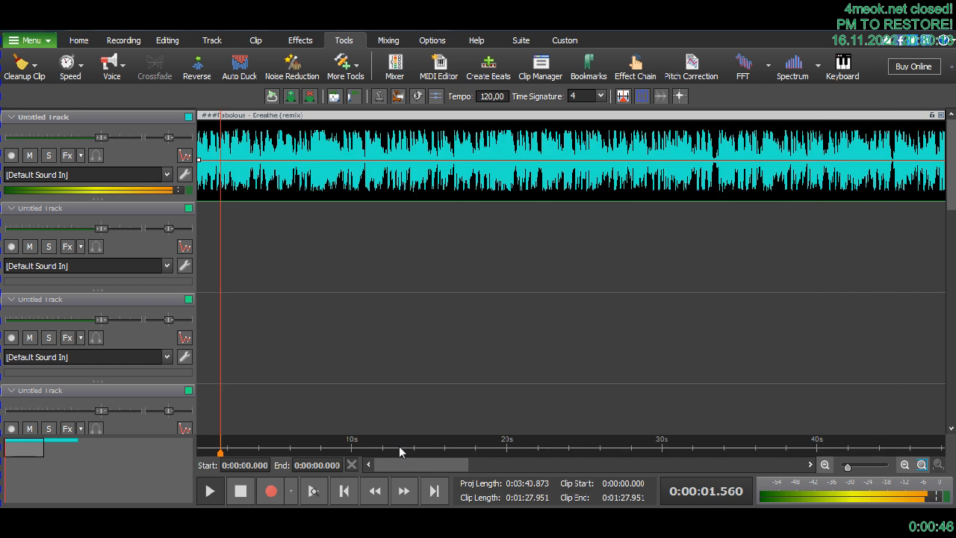
{"action": "scroll", "coordinate": [438, 448], "scroll_direction": "up", "scroll_amount": 4}
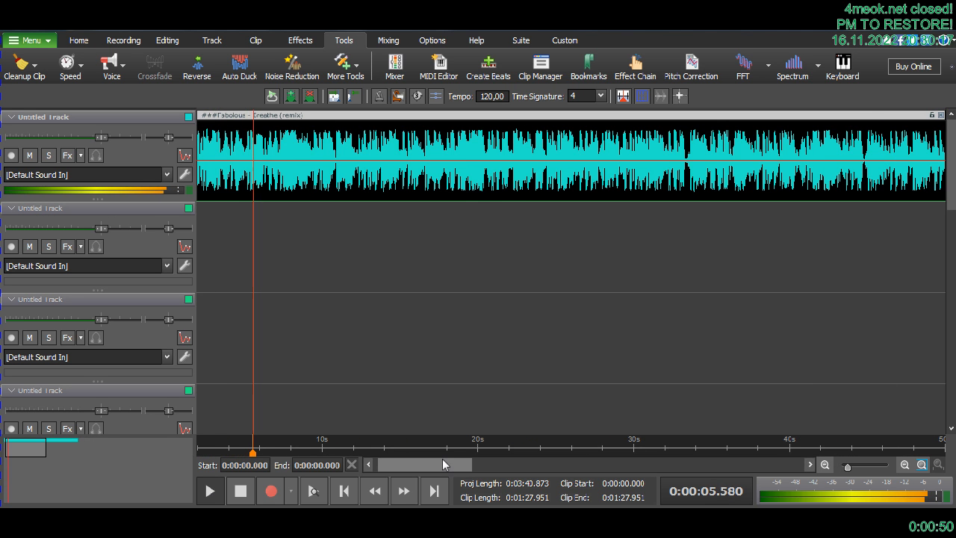
{"action": "left_click_drag", "start_coordinate": [442, 462], "coordinate": [501, 463]}
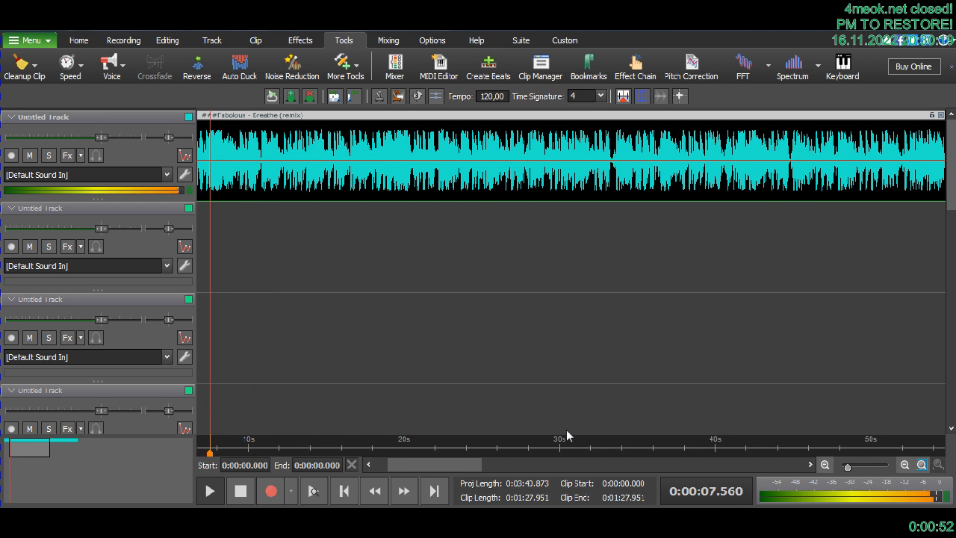
{"action": "scroll", "coordinate": [614, 424], "scroll_direction": "down", "scroll_amount": 2}
{"action": "scroll", "coordinate": [615, 424], "scroll_direction": "up", "scroll_amount": 1}
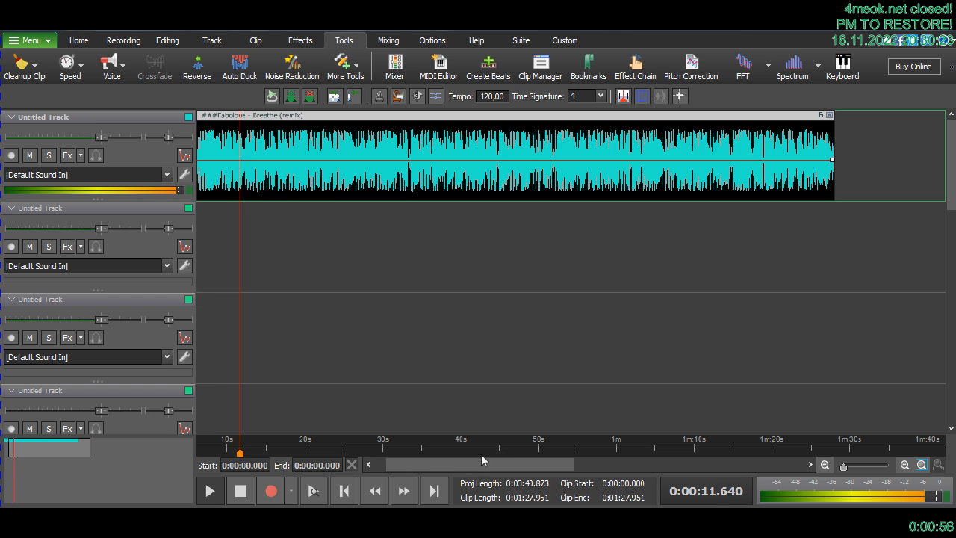
{"action": "left_click", "coordinate": [240, 492]}
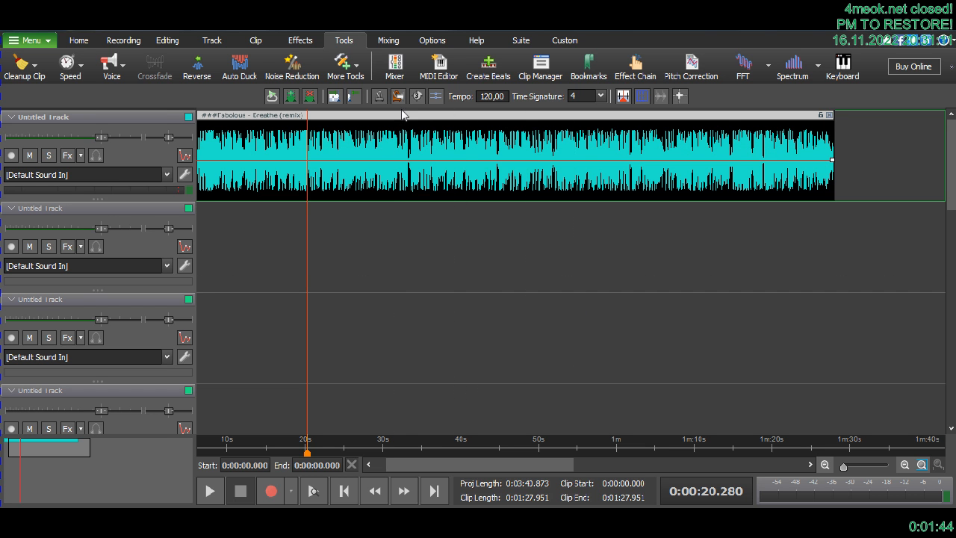
{"action": "left_click", "coordinate": [50, 44]}
{"action": "mouse_move", "coordinate": [81, 60]}
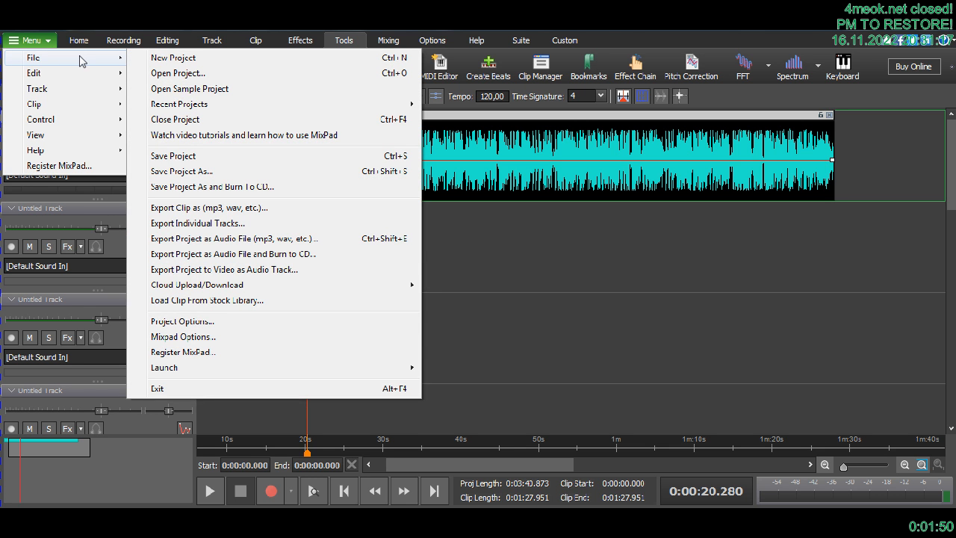
{"action": "left_click", "coordinate": [570, 32]}
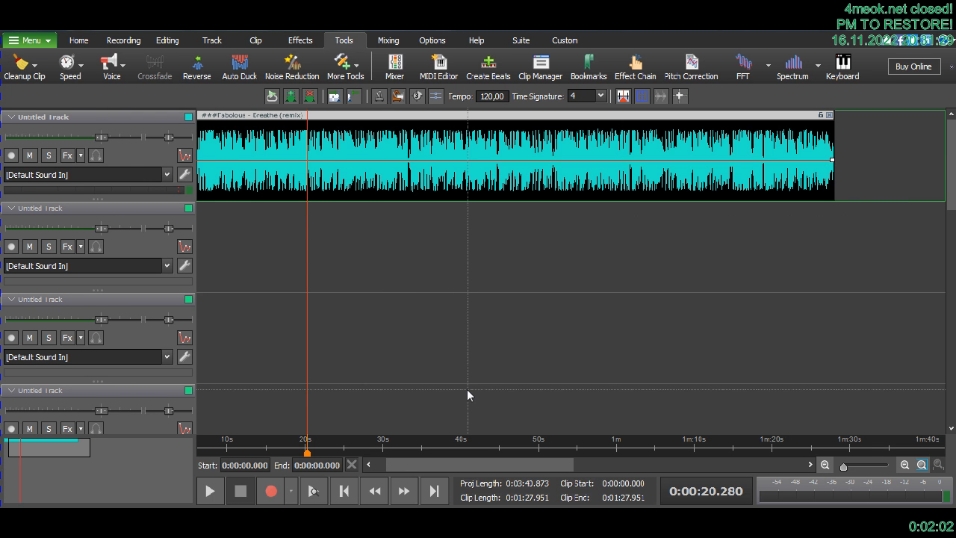
- Play the clip from about 41.6 s and again from 44.416 s to examine the short quiet gap
{"action": "left_click", "coordinate": [473, 442]}
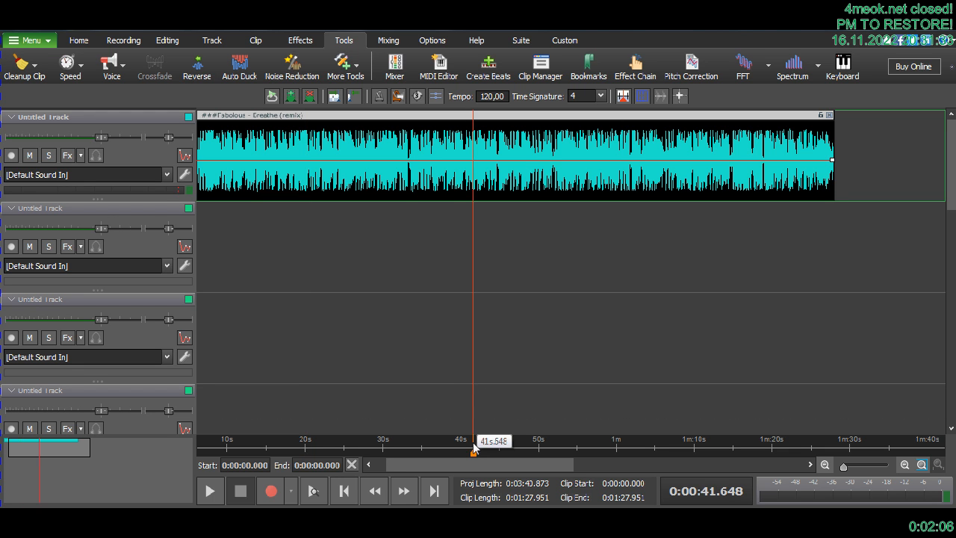
{"action": "scroll", "coordinate": [478, 446], "scroll_direction": "up", "scroll_amount": 2}
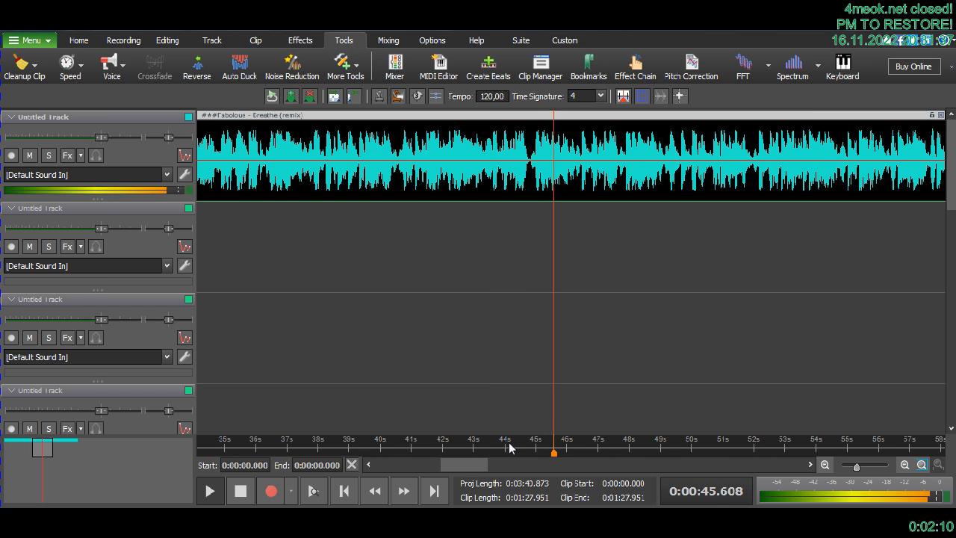
{"action": "key", "text": "space"}
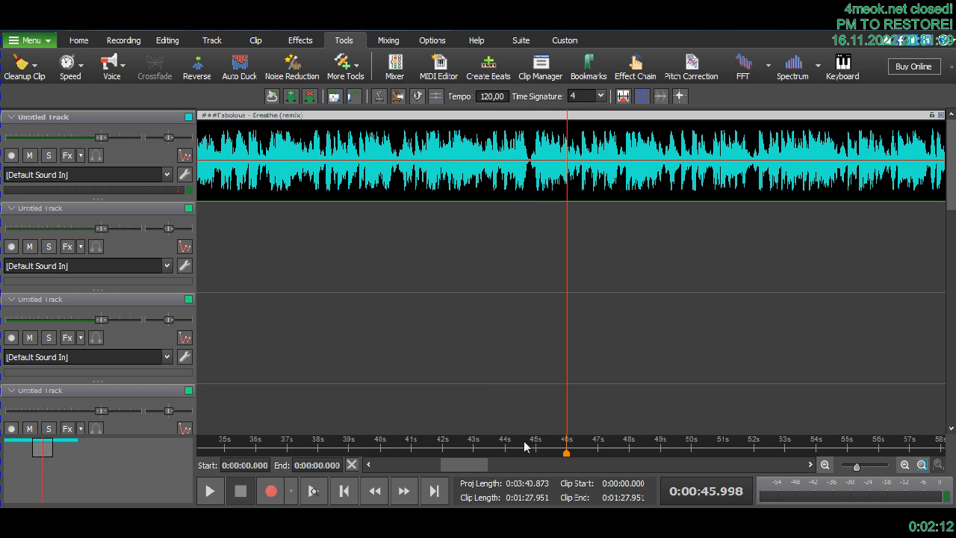
{"action": "left_click", "coordinate": [519, 448]}
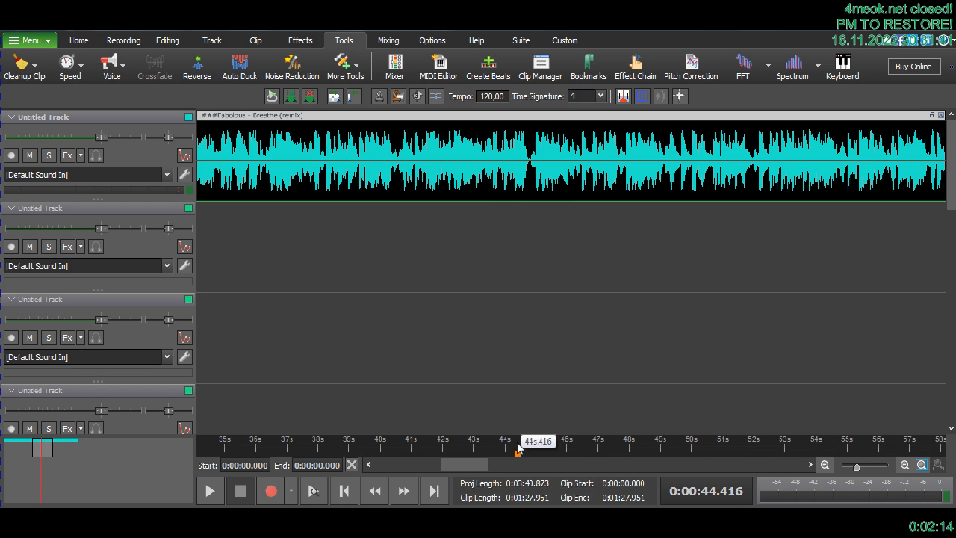
{"action": "key", "text": "space"}
{"action": "key", "text": "space"}
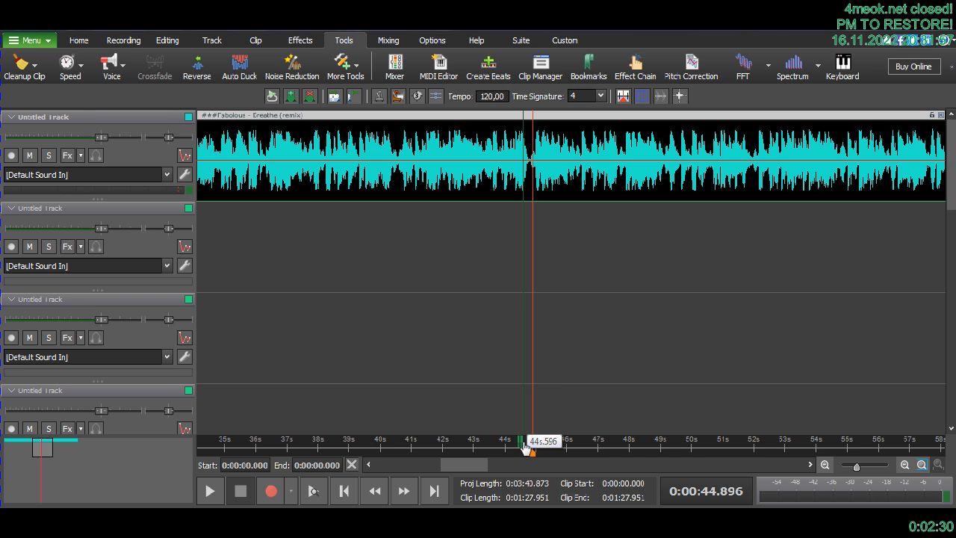
- Mark a time range from 44.416 s to 44.843 s around the quiet gap and play it from 44.551 s
{"action": "left_click_drag", "start_coordinate": [526, 443], "coordinate": [531, 443]}
{"action": "left_click", "coordinate": [521, 450]}
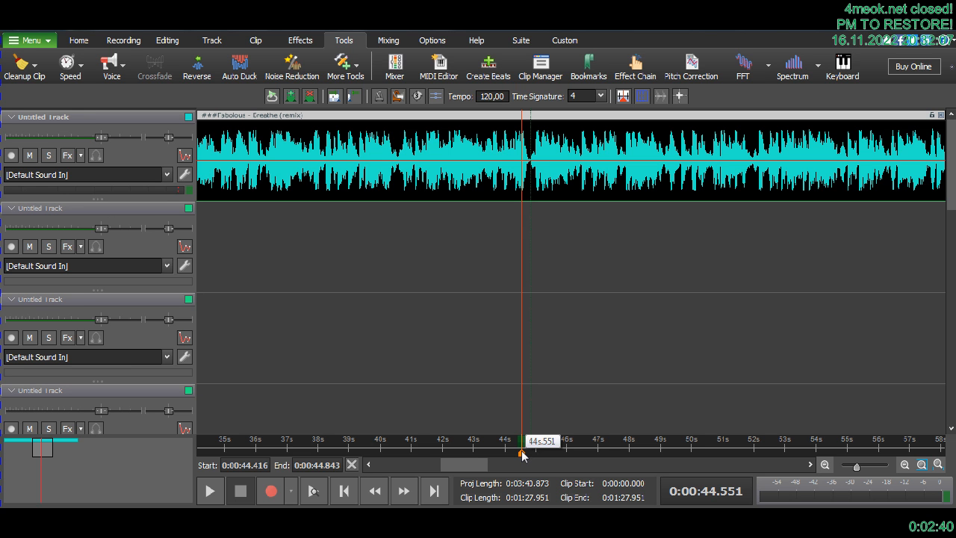
{"action": "scroll", "coordinate": [523, 452], "scroll_direction": "up", "scroll_amount": 2}
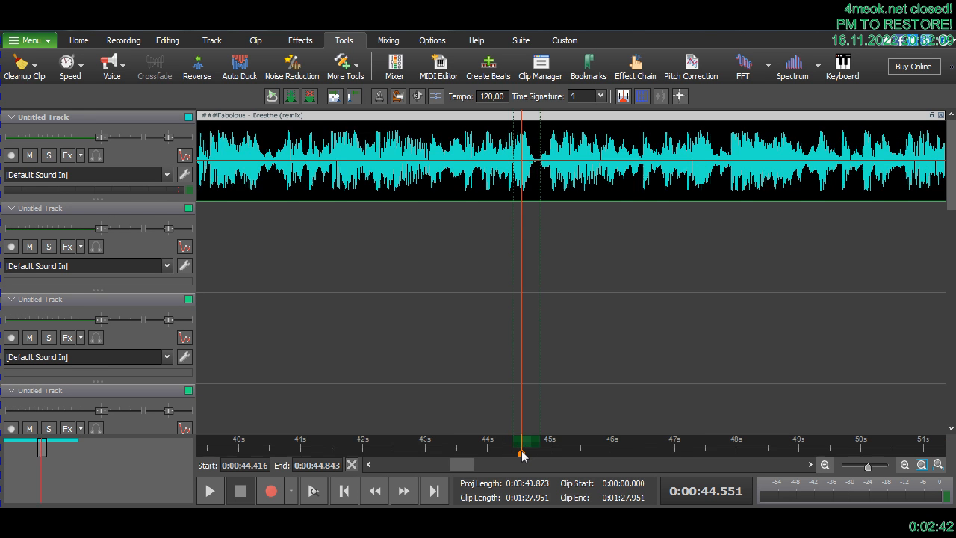
{"action": "key", "text": "space"}
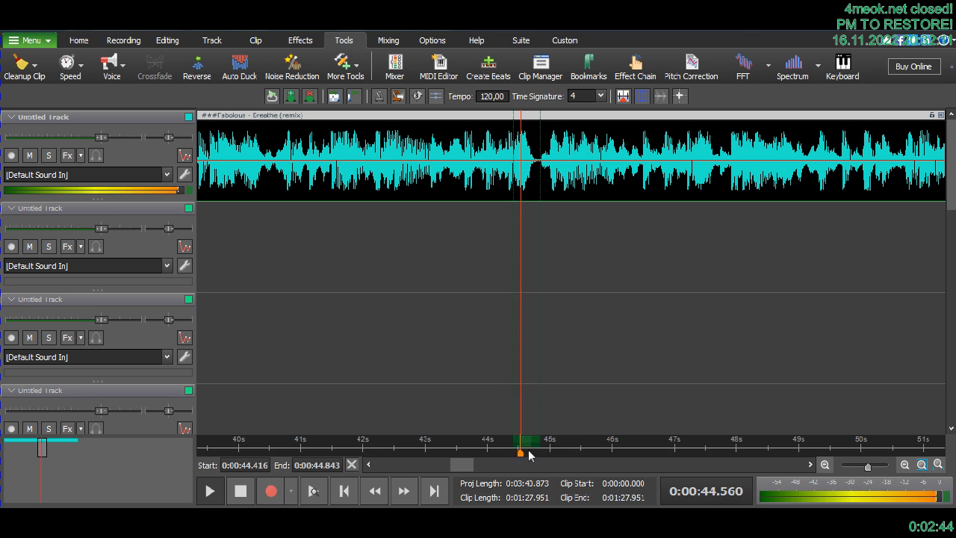
{"action": "key", "text": "space"}
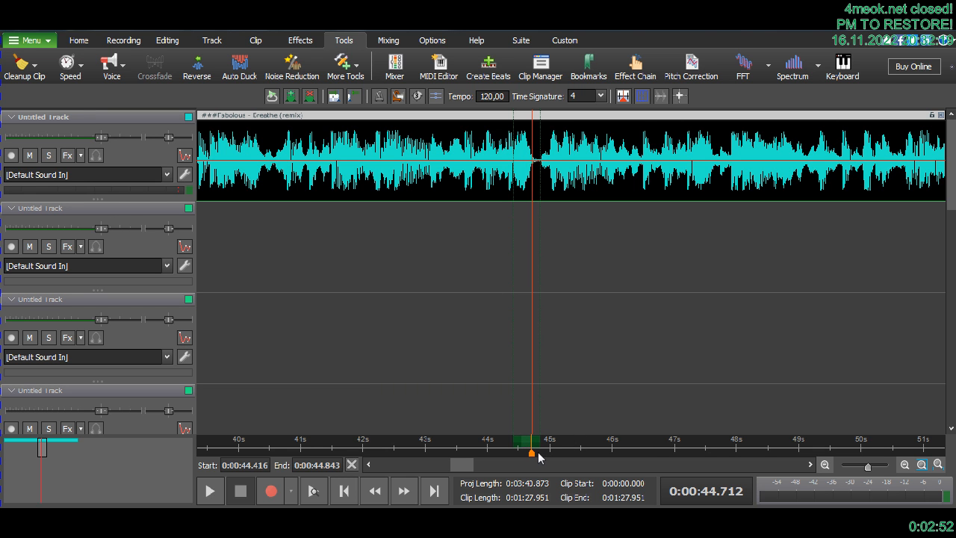
- Adjust the marked range to start at 44.146 s and end at 44.866 s while it plays in a loop
{"action": "key", "text": "space"}
{"action": "mouse_move", "coordinate": [535, 441]}
{"action": "left_mouse_down"}
{"action": "mouse_move", "coordinate": [587, 441]}
{"action": "mouse_move", "coordinate": [542, 441]}
{"action": "left_mouse_up"}
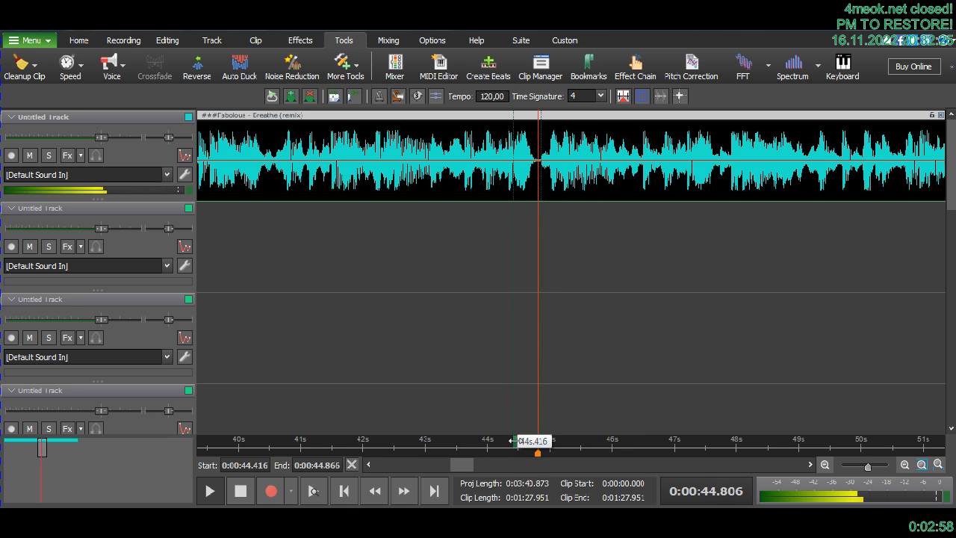
{"action": "mouse_move", "coordinate": [507, 446]}
{"action": "left_mouse_down"}
{"action": "mouse_move", "coordinate": [527, 446]}
{"action": "mouse_move", "coordinate": [495, 441]}
{"action": "left_mouse_up"}
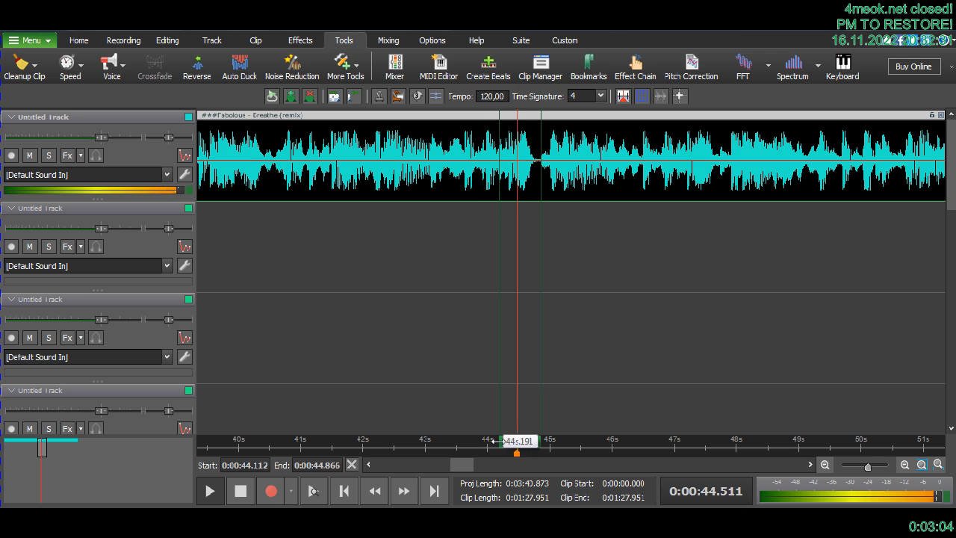
{"action": "left_click_drag", "start_coordinate": [493, 441], "coordinate": [489, 441]}
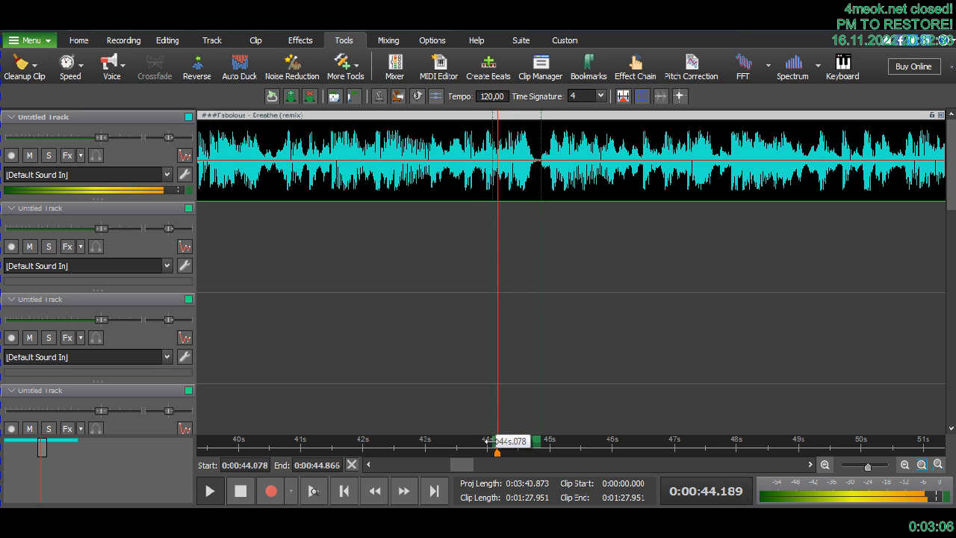
{"action": "left_click_drag", "start_coordinate": [491, 442], "coordinate": [491, 441]}
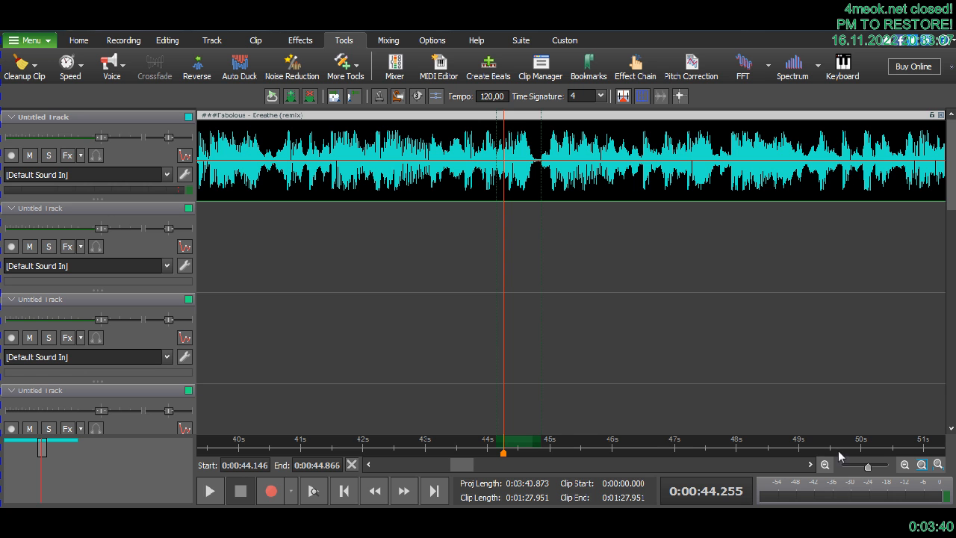
- Play the marked range briefly and select the clip section between 44.146 s and 44.866 s
{"action": "key", "text": "space"}
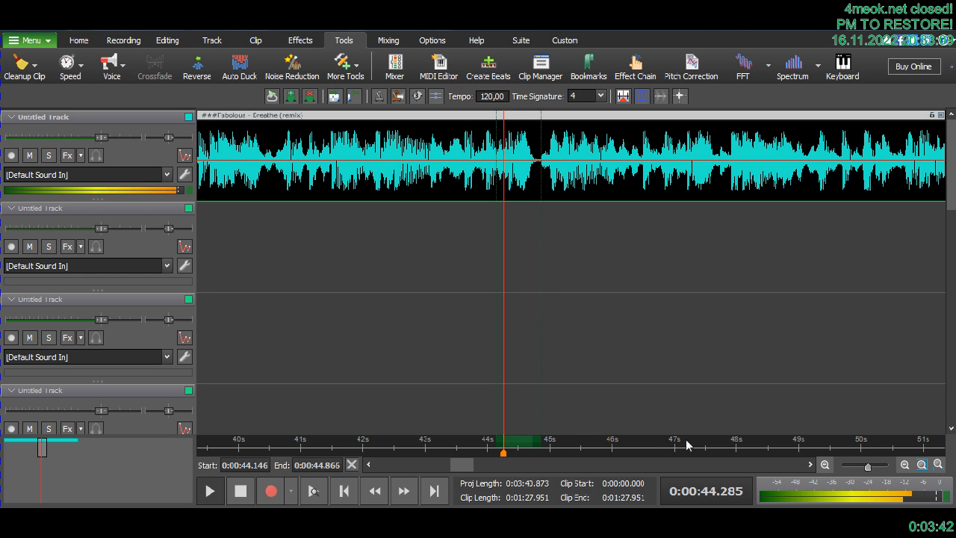
{"action": "key", "text": "space"}
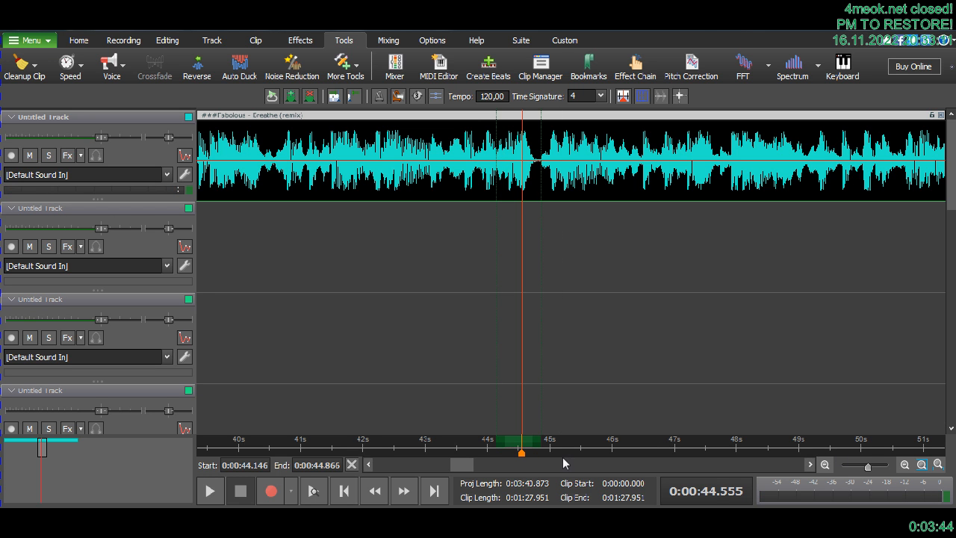
{"action": "scroll", "coordinate": [557, 389], "scroll_direction": "up", "scroll_amount": 2}
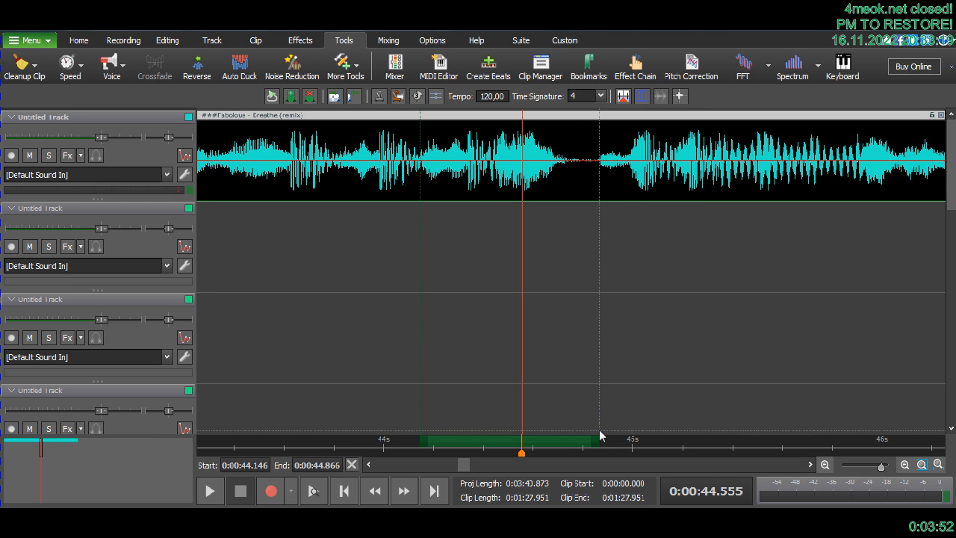
{"action": "left_click_drag", "start_coordinate": [600, 431], "coordinate": [420, 175]}
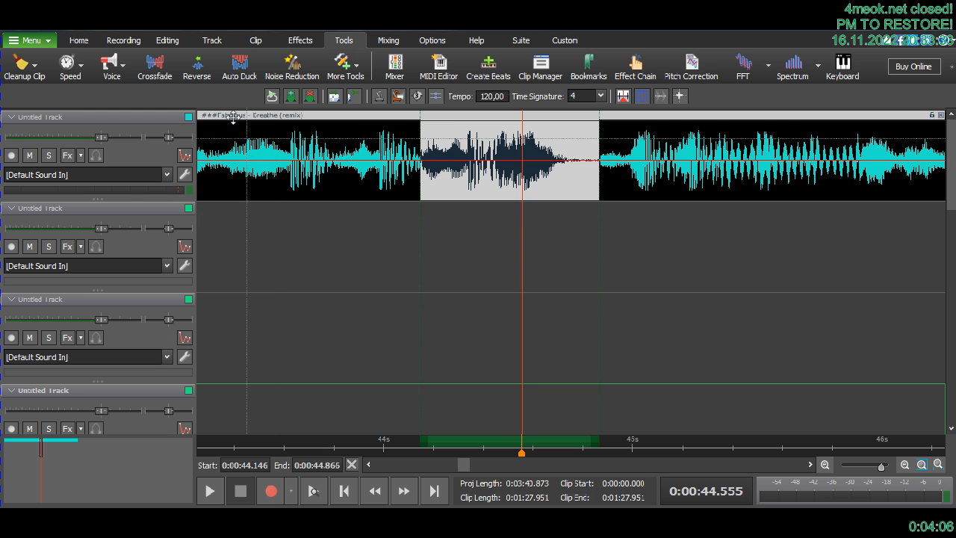
- Reverse the selected section of the clip and play it back
{"action": "left_click", "coordinate": [200, 80]}
{"action": "key", "text": "space"}
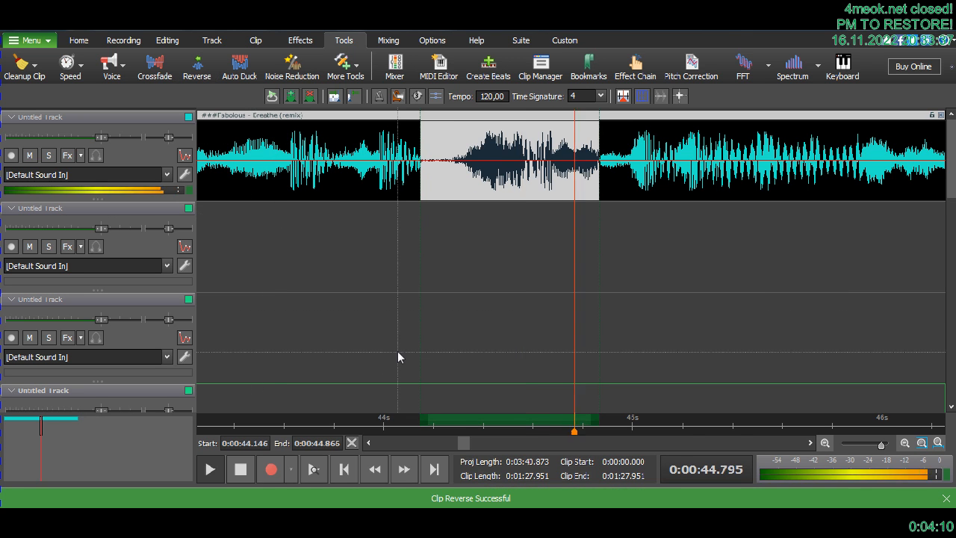
{"action": "key", "text": "space"}
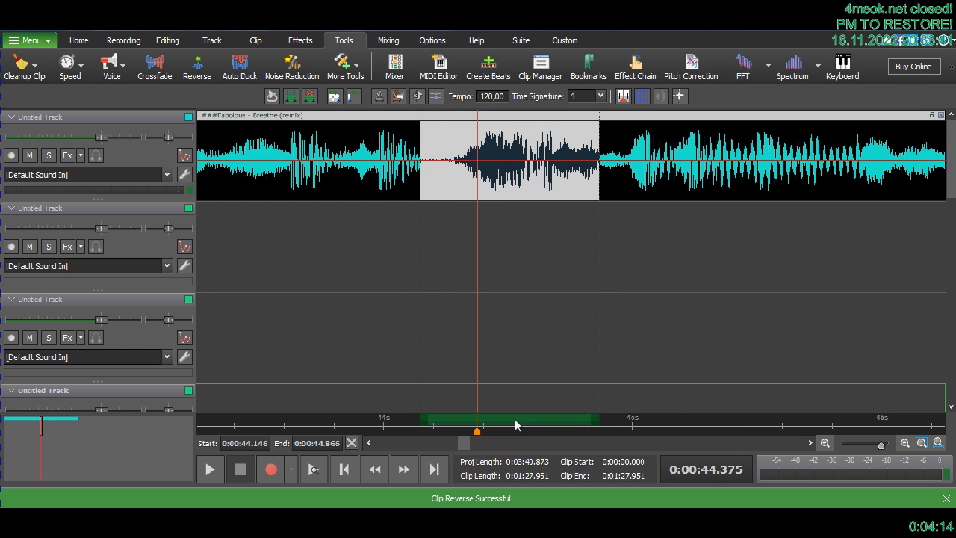
- Clear the time range marked on the timeline
{"action": "scroll", "coordinate": [515, 419], "scroll_direction": "down", "scroll_amount": 1}
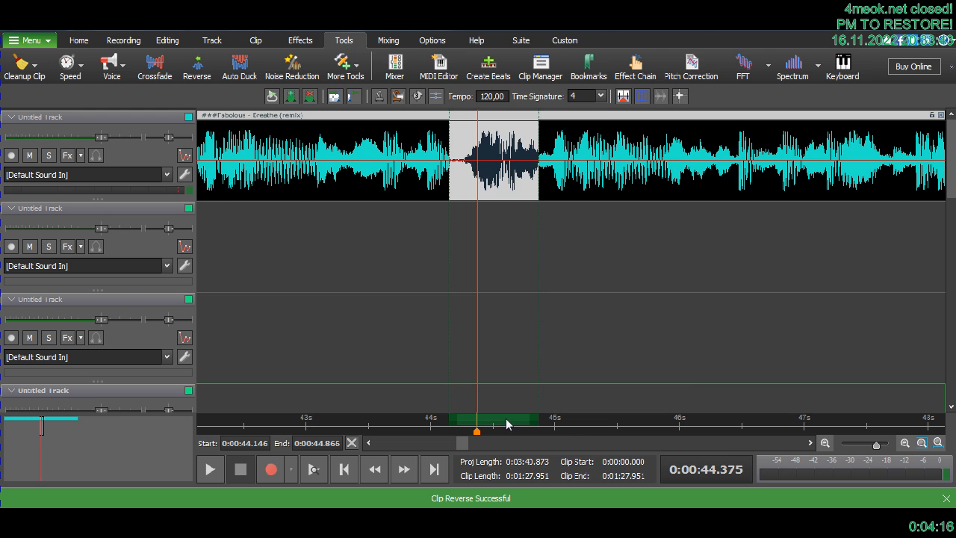
{"action": "right_click", "coordinate": [507, 425]}
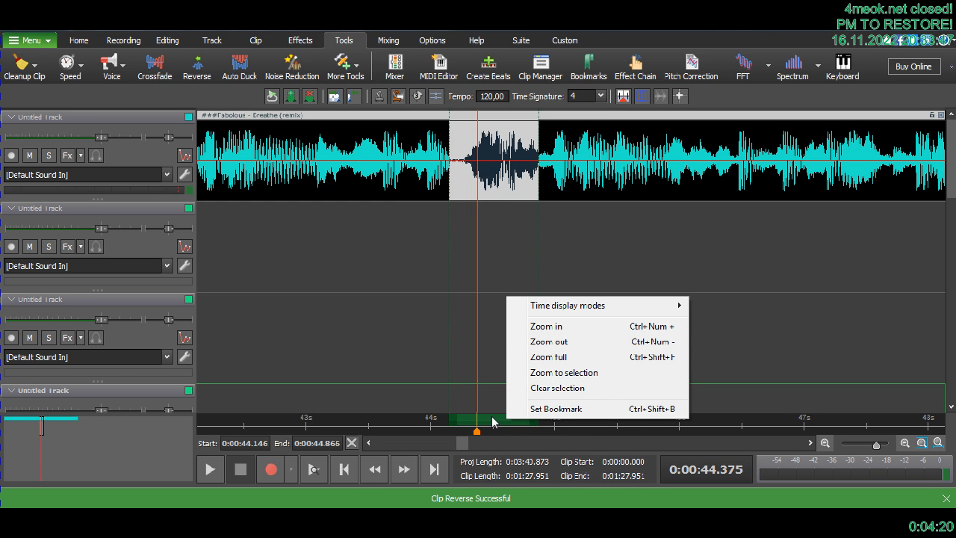
{"action": "left_click", "coordinate": [520, 392]}
{"action": "scroll", "coordinate": [314, 427], "scroll_direction": "down", "scroll_amount": 2}
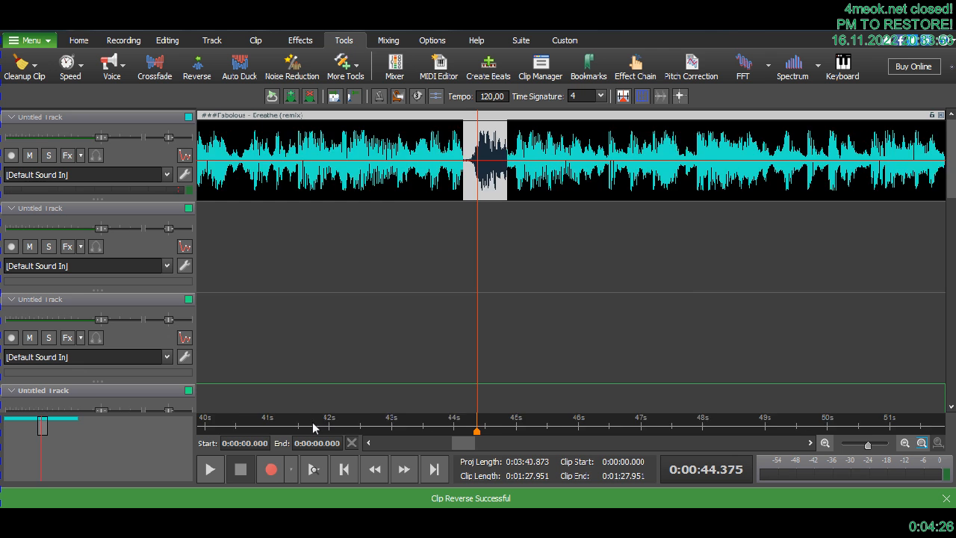
- Play across the reversed section from 41.281 s and again from just before 42 s, then stop
{"action": "left_click", "coordinate": [381, 428]}
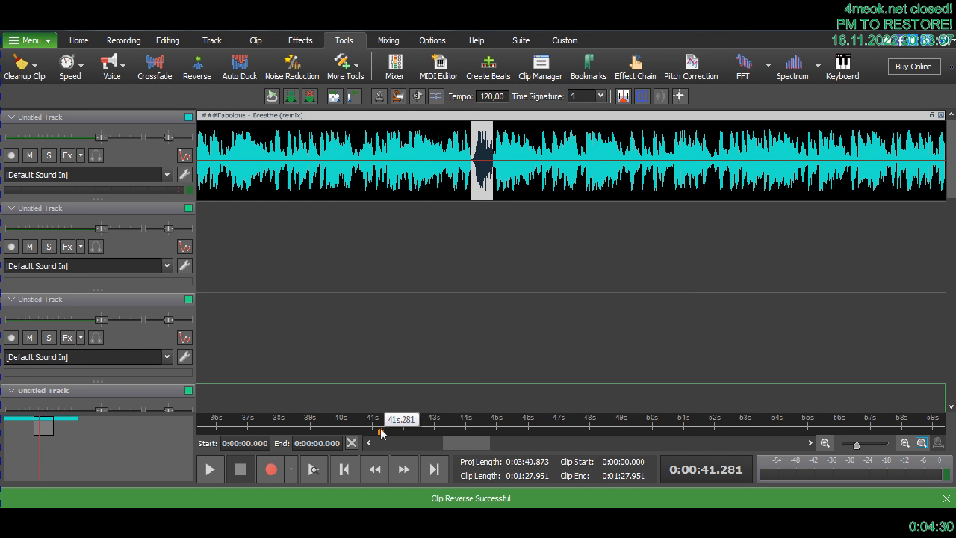
{"action": "key", "text": "space"}
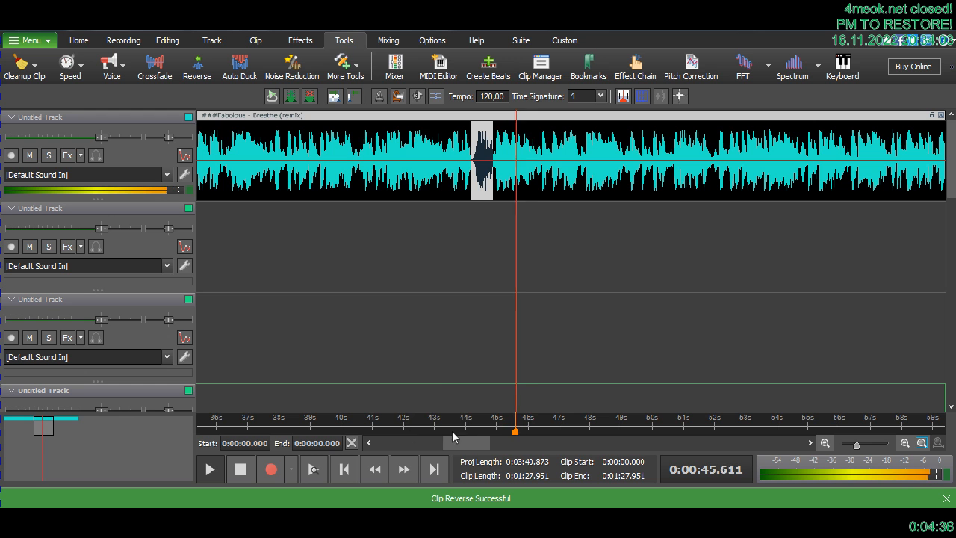
{"action": "left_click", "coordinate": [397, 429]}
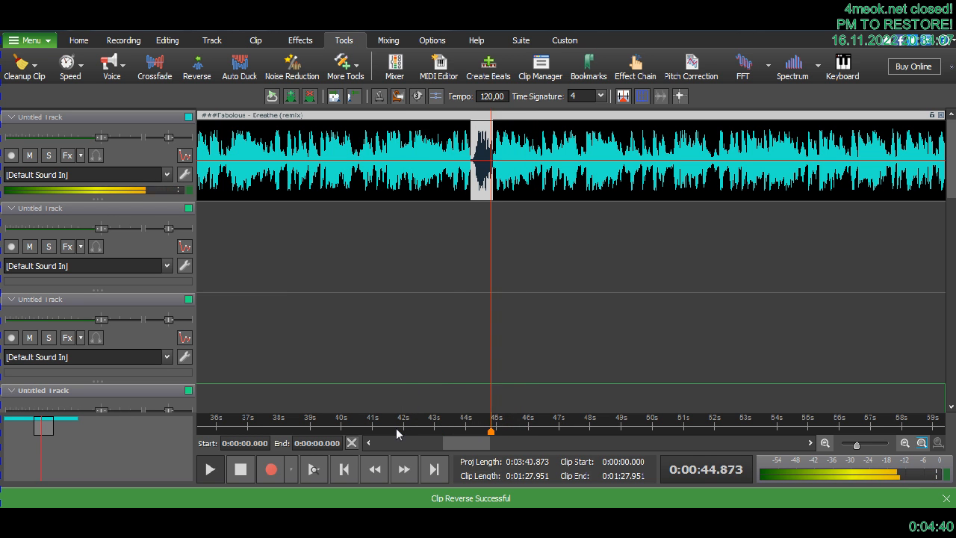
{"action": "key", "text": "space"}
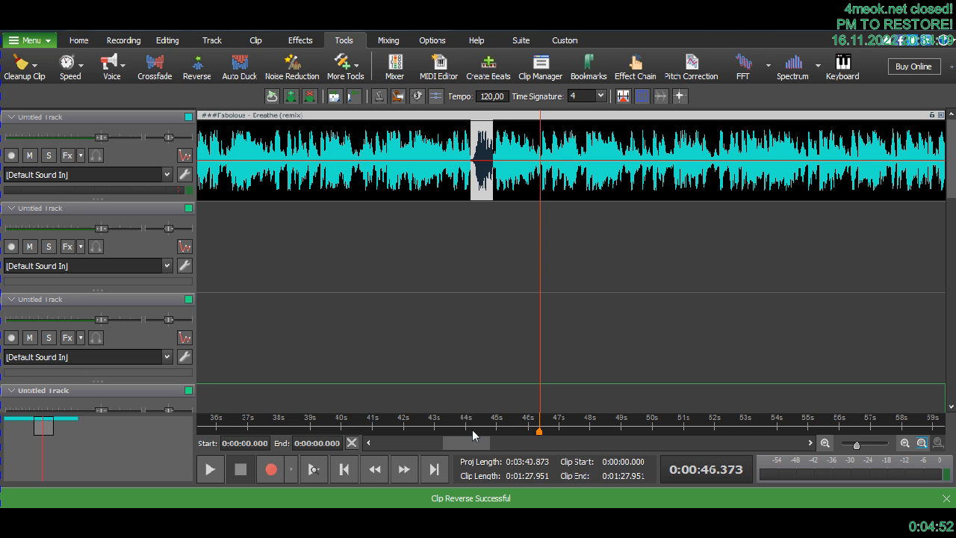
- Undo the cleared time range and the section's reversal, and play the original section from 44.231 s
{"action": "key", "text": "ctrl+z"}
{"action": "key", "text": "ctrl+z"}
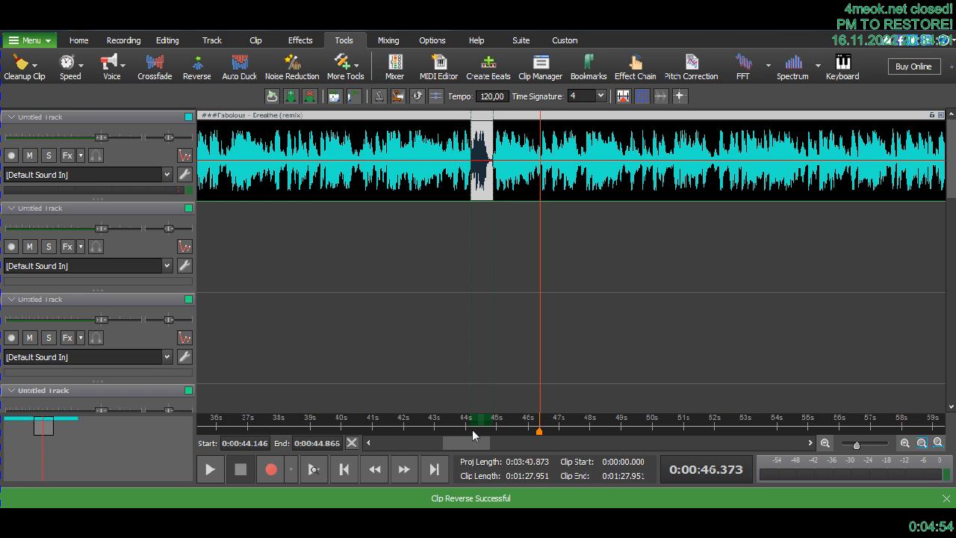
{"action": "left_click", "coordinate": [472, 429]}
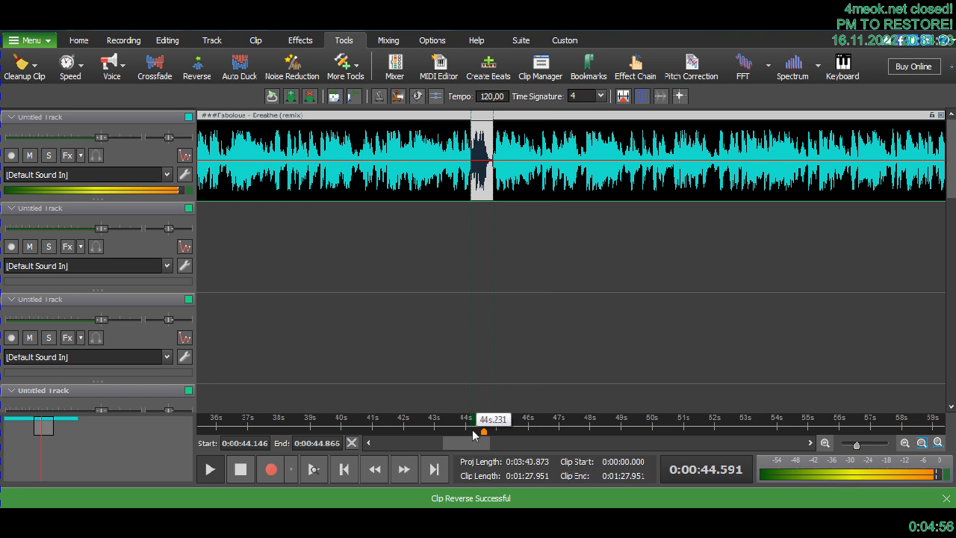
- Reduce the vocals in the selected section with Simple Channel Subtraction, previewing the effect before applying it
{"action": "scroll", "coordinate": [472, 435], "scroll_direction": "up", "scroll_amount": 2}
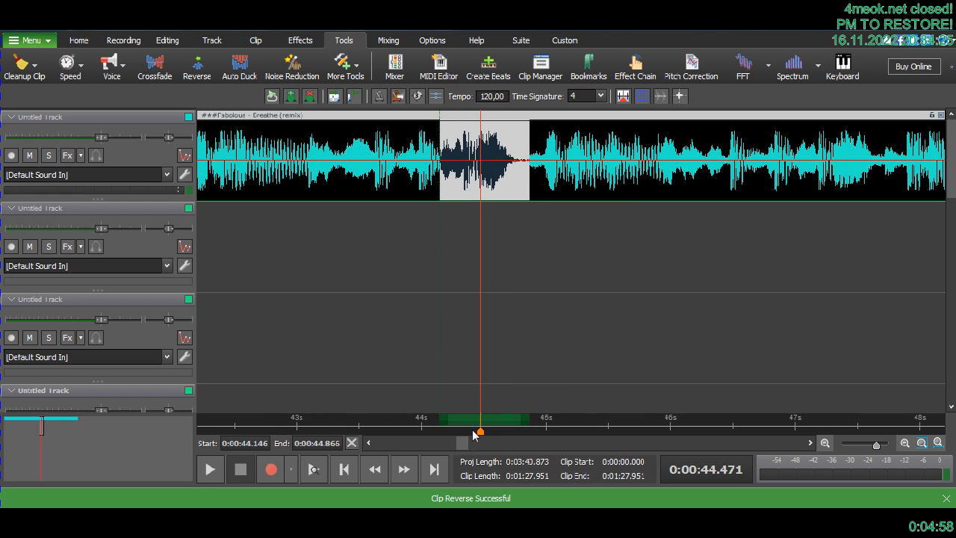
{"action": "scroll", "coordinate": [472, 436], "scroll_direction": "up", "scroll_amount": 1}
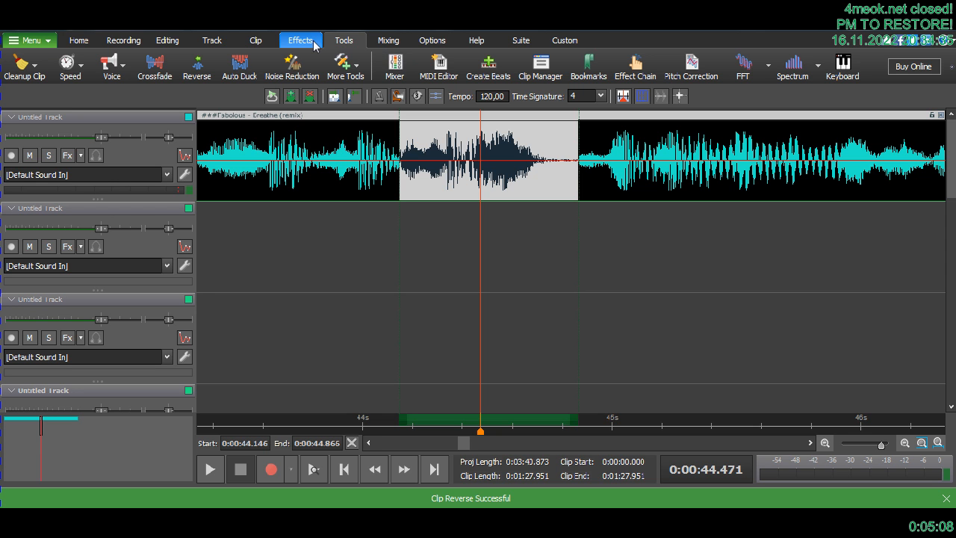
{"action": "left_click", "coordinate": [128, 74]}
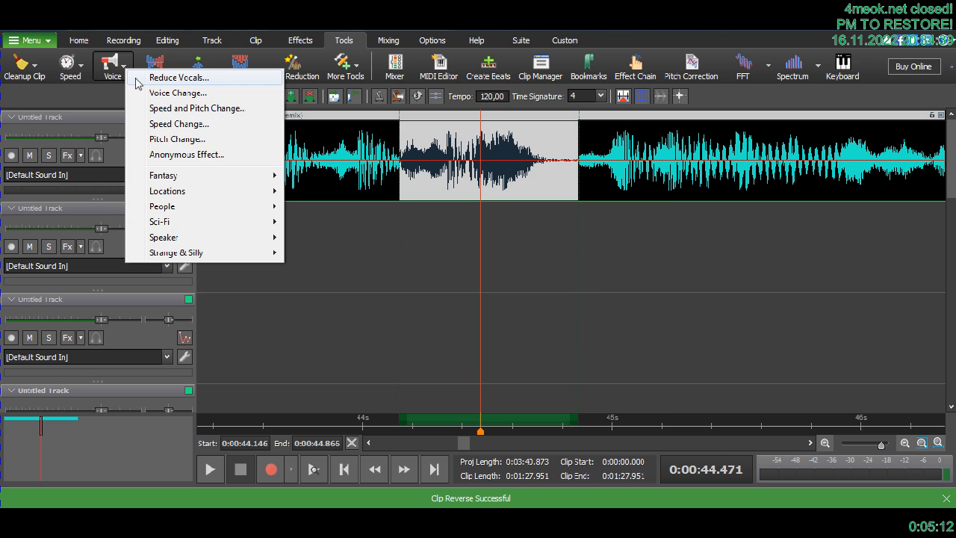
{"action": "left_click", "coordinate": [137, 79]}
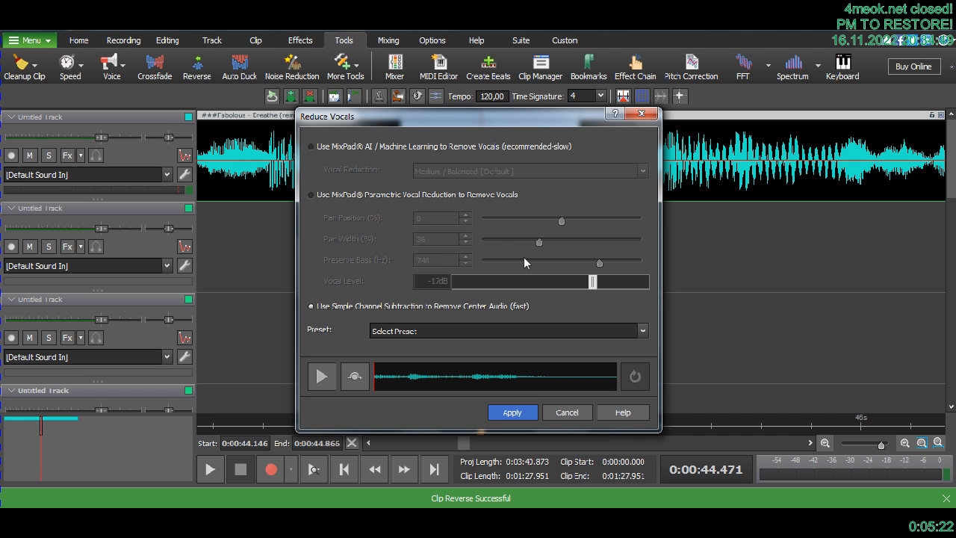
{"action": "left_click", "coordinate": [326, 381]}
{"action": "left_click", "coordinate": [326, 380]}
{"action": "left_click", "coordinate": [326, 380]}
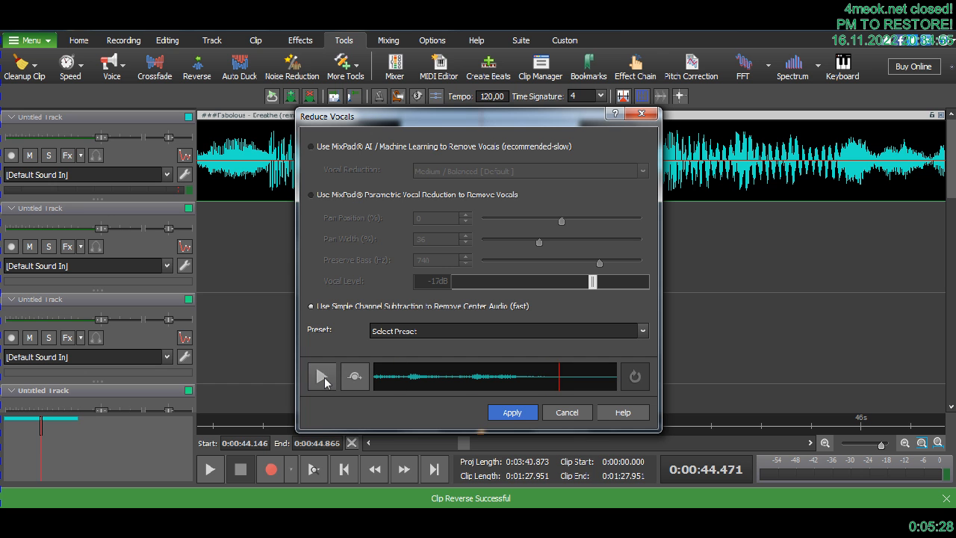
{"action": "left_click", "coordinate": [512, 414]}
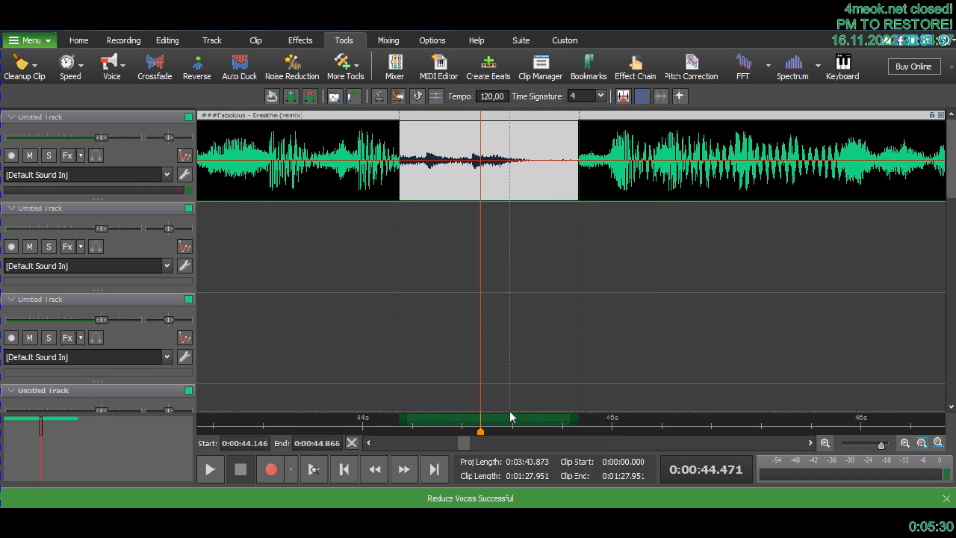
- Play back the vocal-reduced section and stop
{"action": "key", "text": "space"}
{"action": "key", "text": "space"}
{"action": "key", "text": "space"}
{"action": "key", "text": "space"}
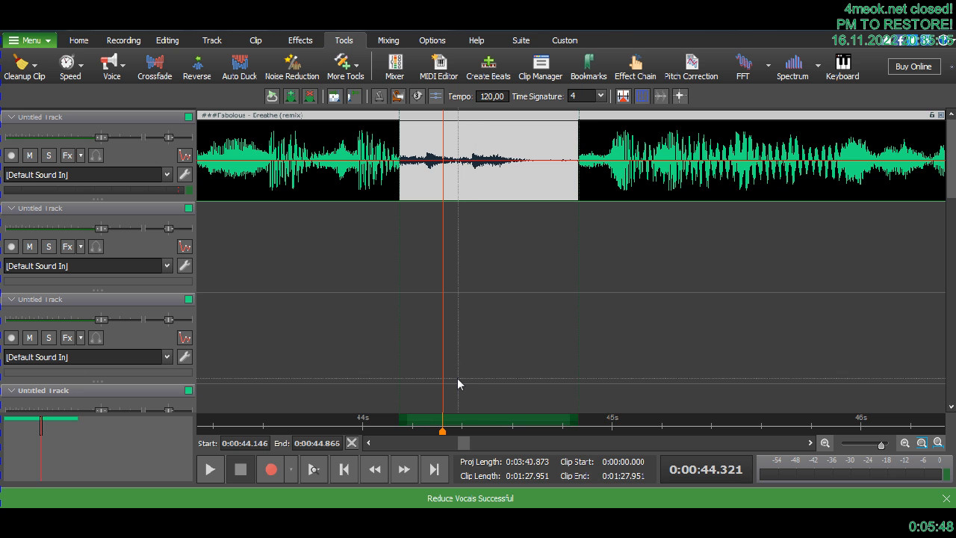
- Clear the time range marked around the vocal-reduced section on the timeline
{"action": "scroll", "coordinate": [458, 379], "scroll_direction": "down", "scroll_amount": 3}
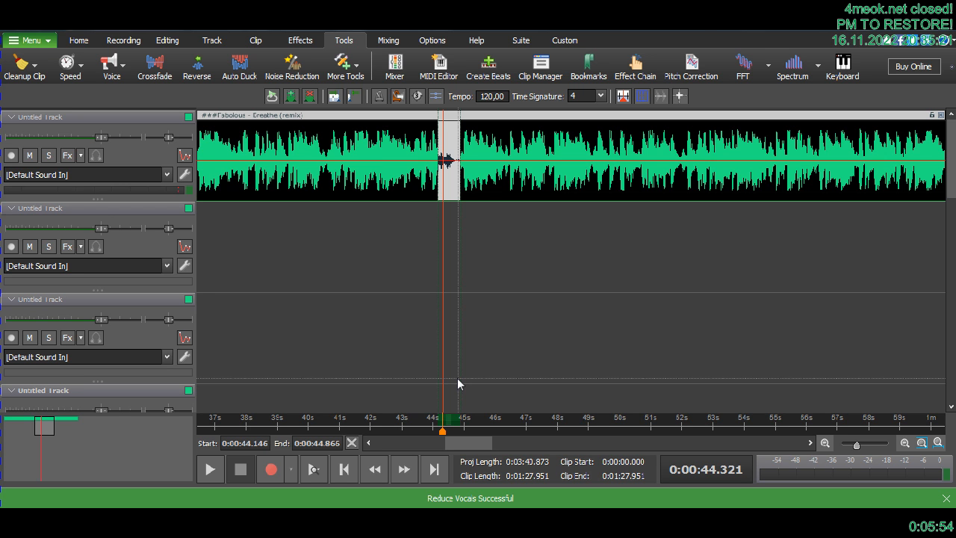
{"action": "right_click", "coordinate": [451, 424]}
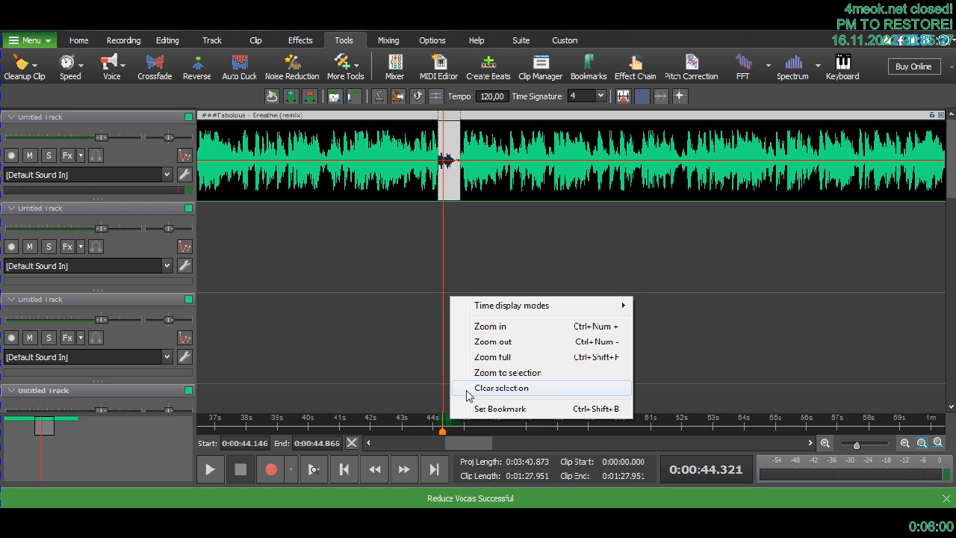
{"action": "left_click", "coordinate": [467, 390]}
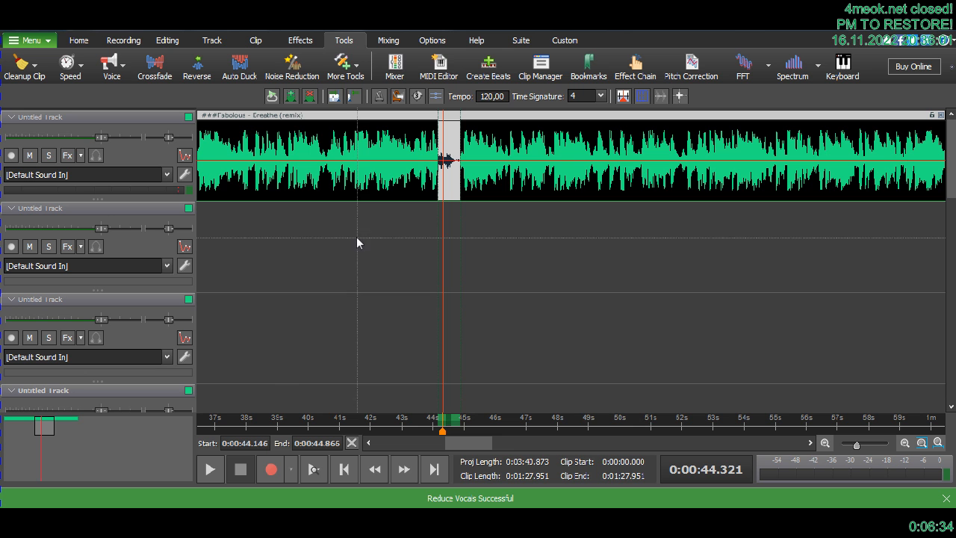
{"action": "left_click", "coordinate": [76, 30]}
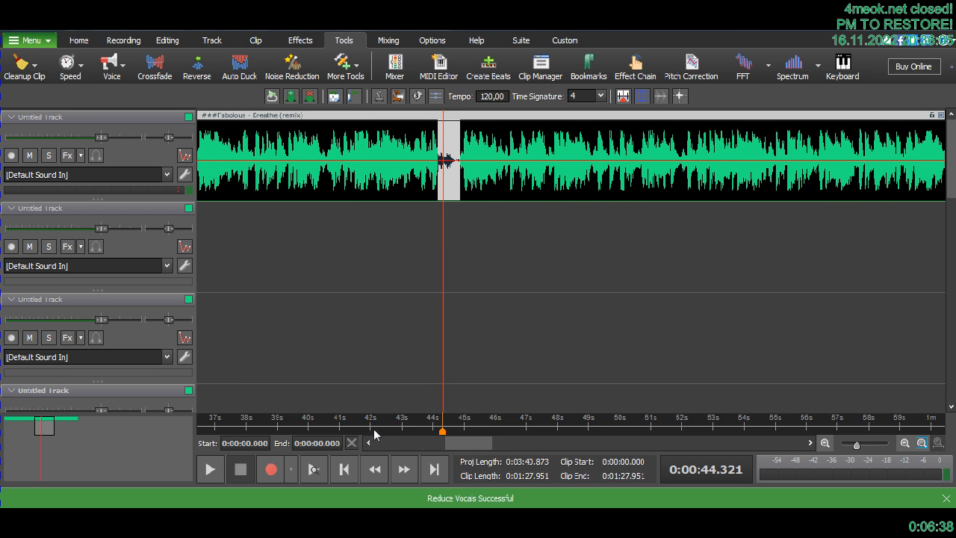
- Play across the vocal-reduced section several times, including once from 40.836 s, then stop playback
{"action": "scroll", "coordinate": [375, 435], "scroll_direction": "down", "scroll_amount": 2}
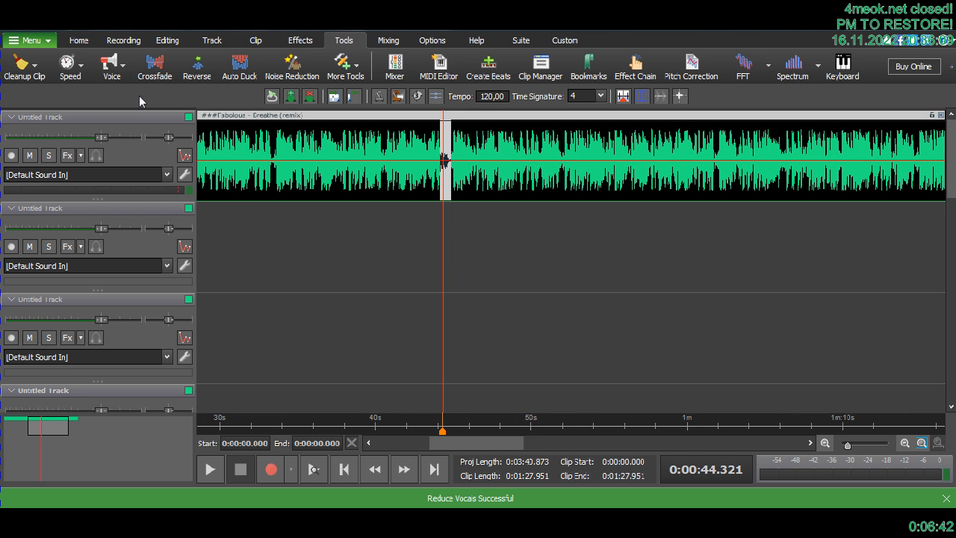
{"action": "left_click", "coordinate": [348, 431]}
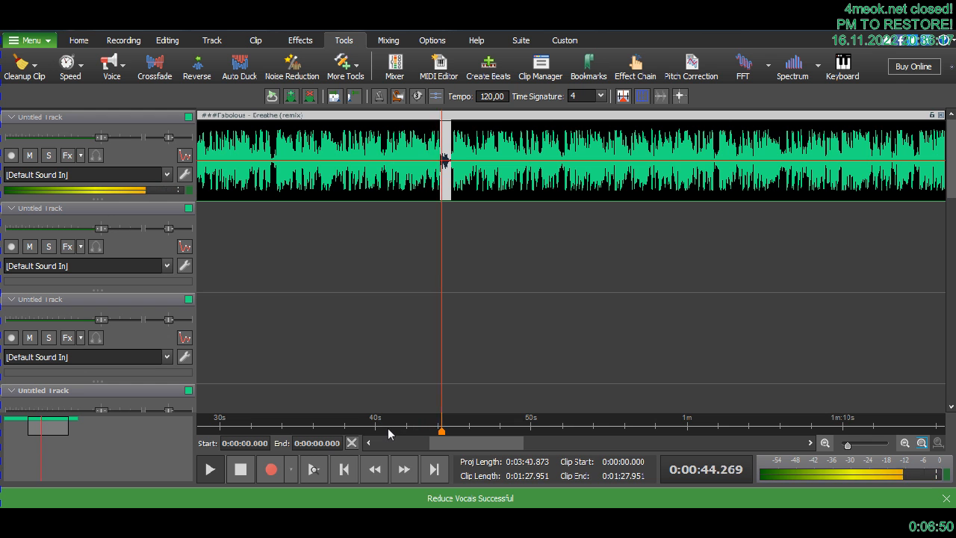
{"action": "left_click", "coordinate": [388, 428]}
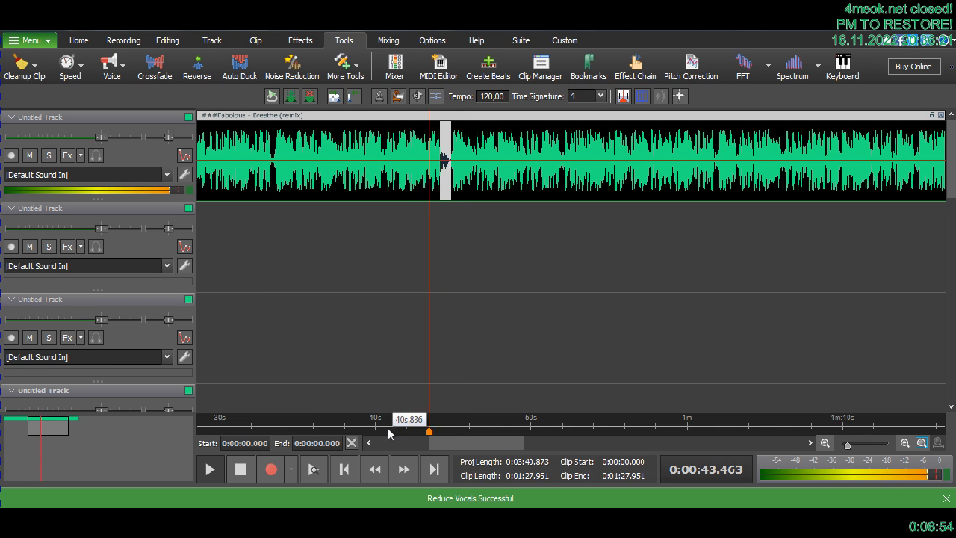
{"action": "left_click", "coordinate": [402, 429]}
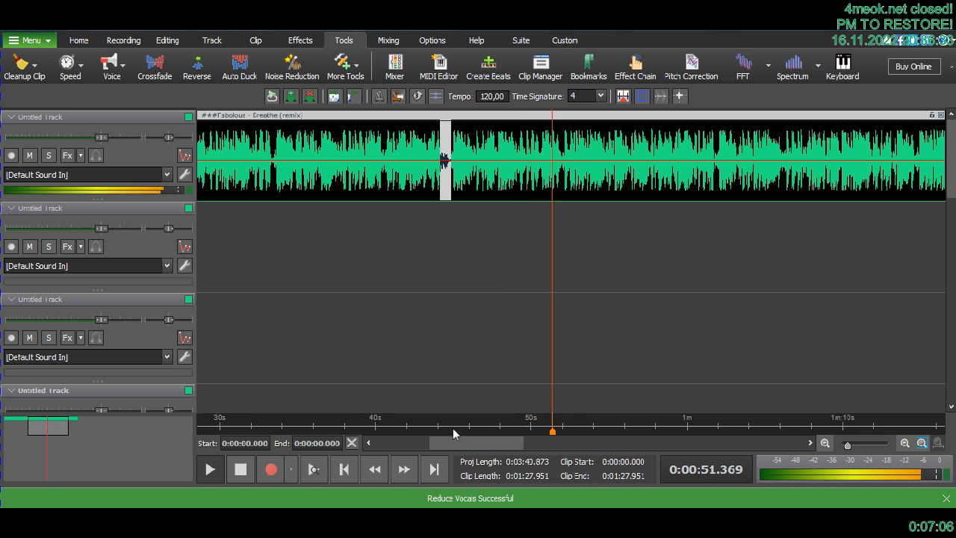
{"action": "key", "text": "space"}
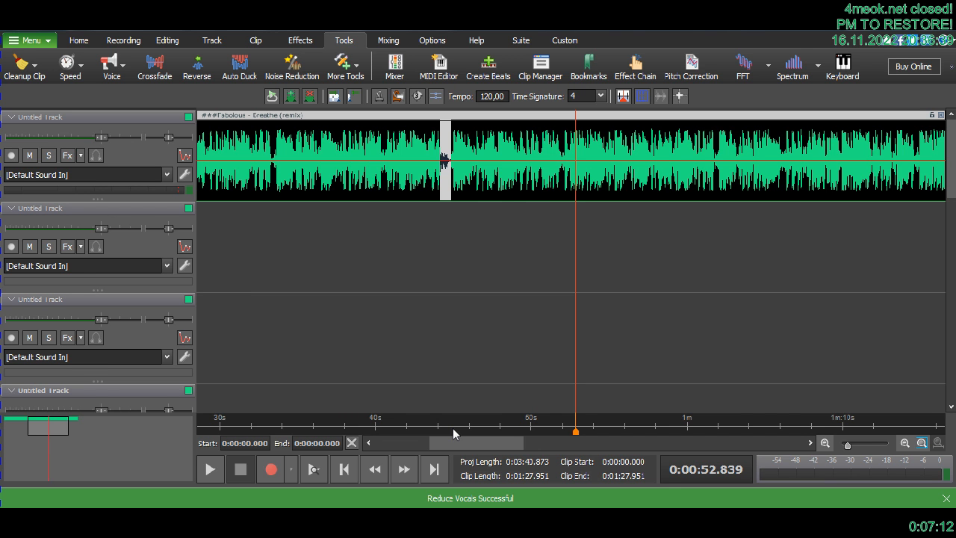
- Place the playhead at 44.205 s, near the start of the vocal-reduced section
{"action": "scroll", "coordinate": [453, 434], "scroll_direction": "up", "scroll_amount": 1}
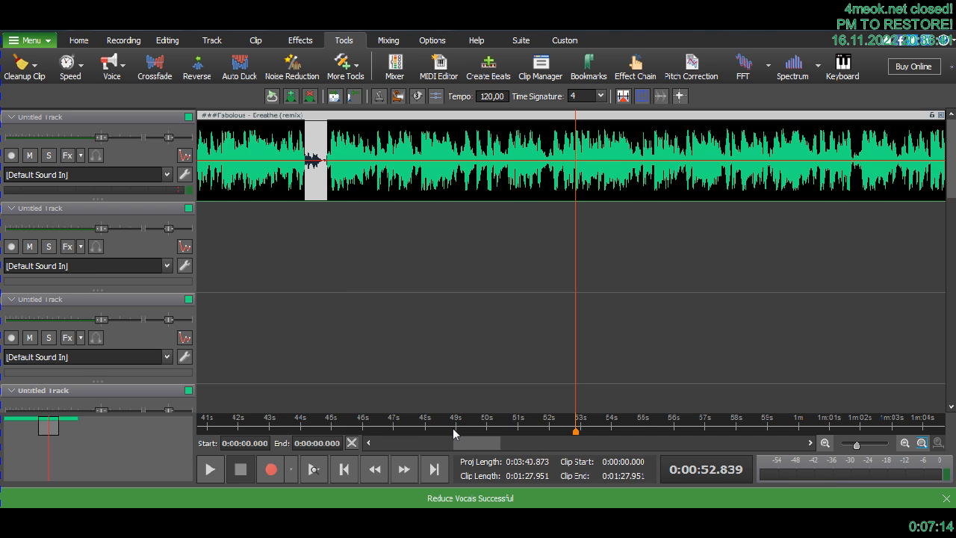
{"action": "left_click_drag", "start_coordinate": [475, 442], "coordinate": [460, 442]}
{"action": "left_click", "coordinate": [543, 431]}
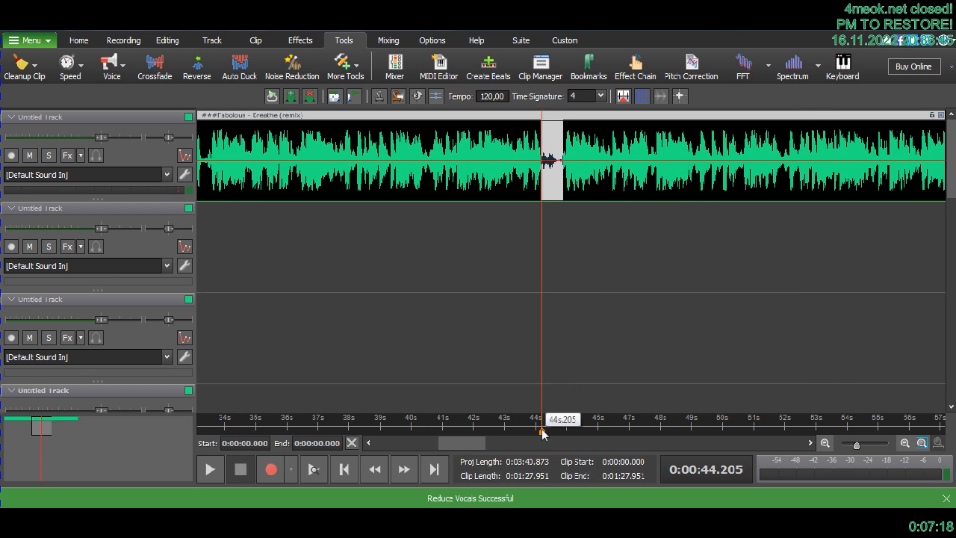
{"action": "scroll", "coordinate": [543, 431], "scroll_direction": "up", "scroll_amount": 1}
{"action": "scroll", "coordinate": [543, 433], "scroll_direction": "up", "scroll_amount": 1}
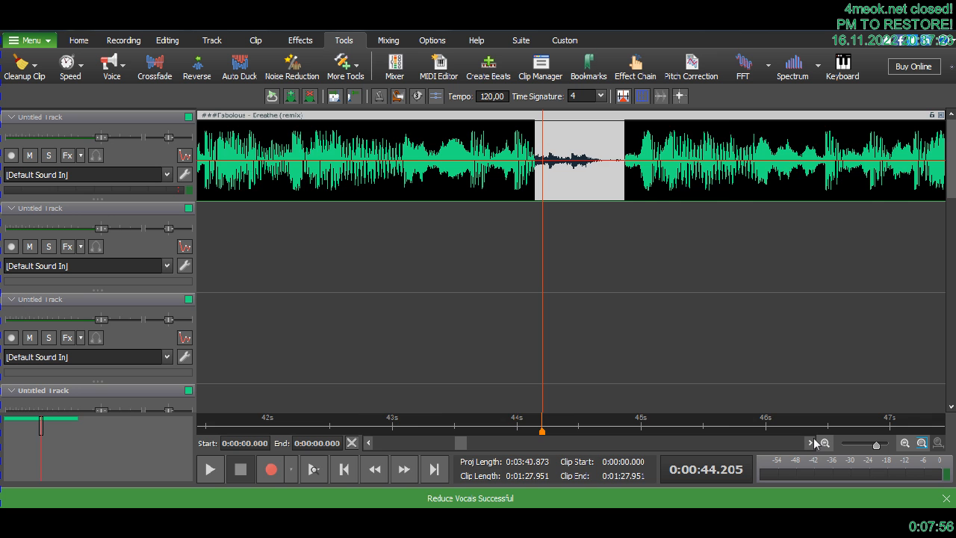
{"action": "left_click", "coordinate": [811, 443]}
{"action": "left_click", "coordinate": [811, 443]}
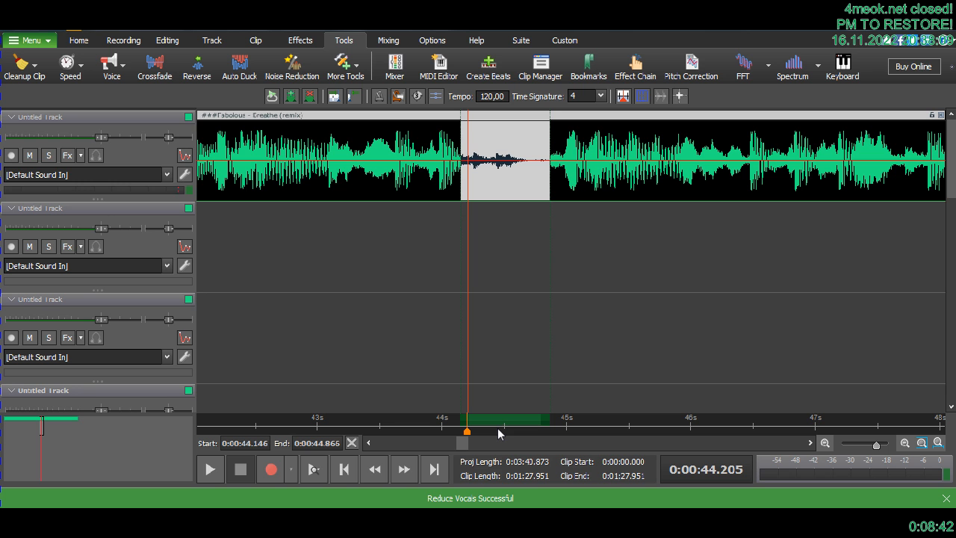
- Undo the vocal reduction and play the original section from 44.205 s
{"action": "key", "text": "ctrl+z"}
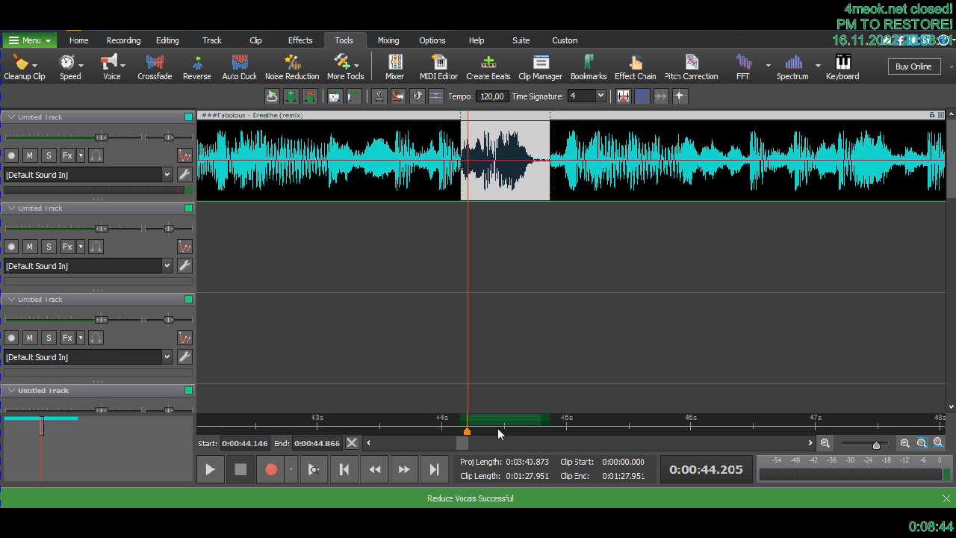
{"action": "key", "text": "space"}
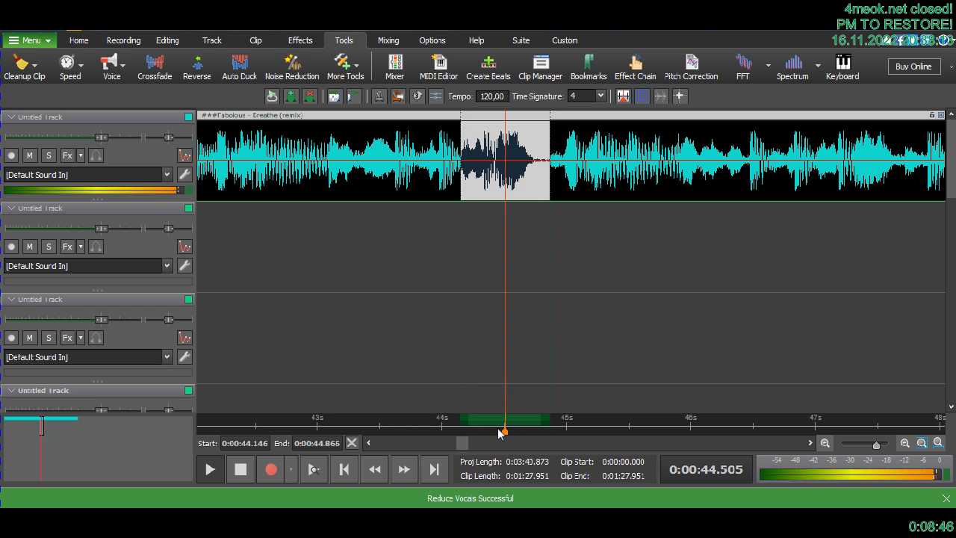
- Move the marked time range's start to 44.484 s and select the clip audio from there to 44.865 s
{"action": "left_click_drag", "start_coordinate": [461, 418], "coordinate": [500, 419]}
{"action": "key", "text": "space"}
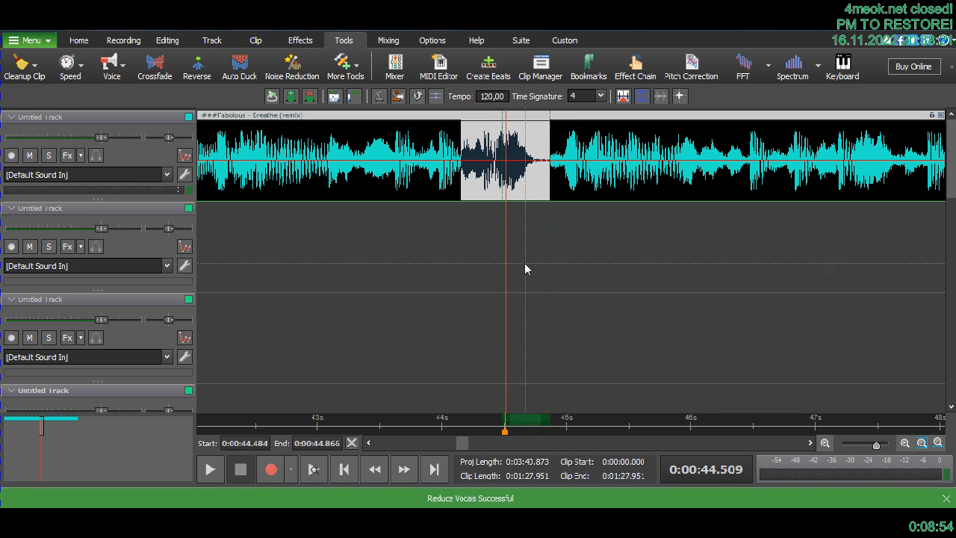
{"action": "scroll", "coordinate": [547, 223], "scroll_direction": "up", "scroll_amount": 3}
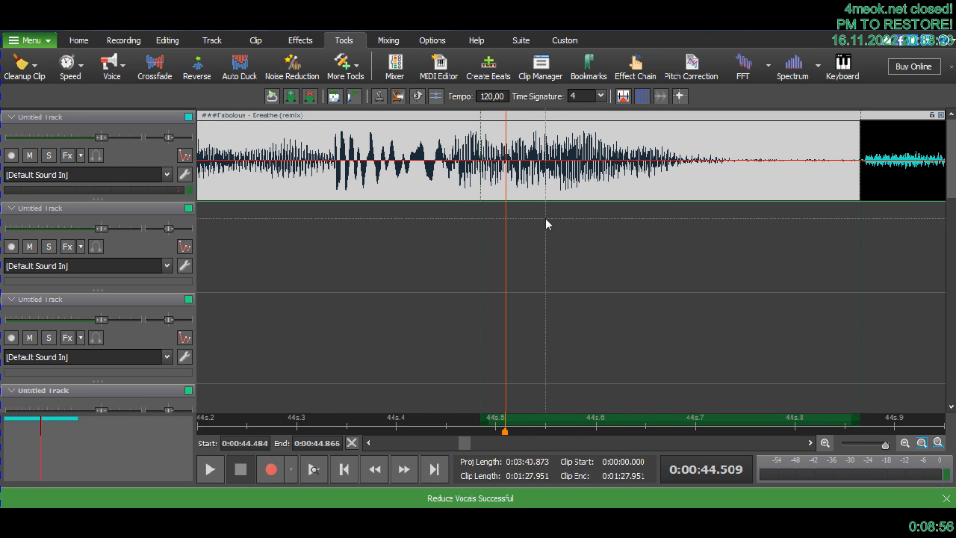
{"action": "scroll", "coordinate": [859, 392], "scroll_direction": "down", "scroll_amount": 2}
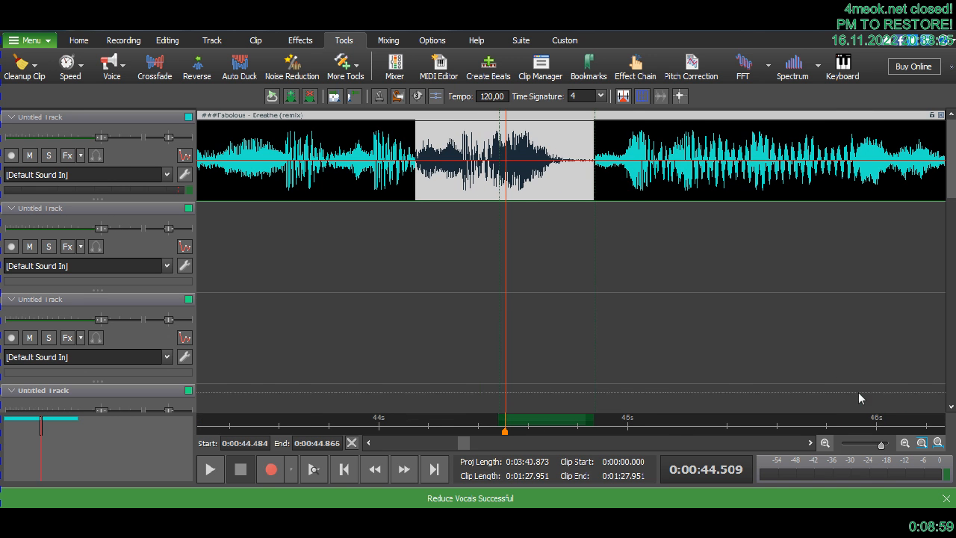
{"action": "left_click", "coordinate": [595, 388]}
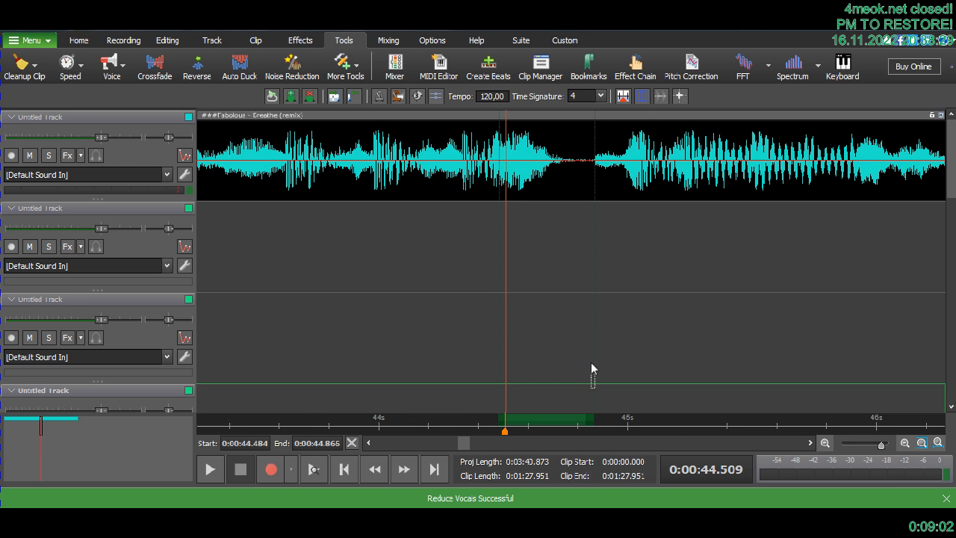
{"action": "left_click_drag", "start_coordinate": [592, 354], "coordinate": [501, 183]}
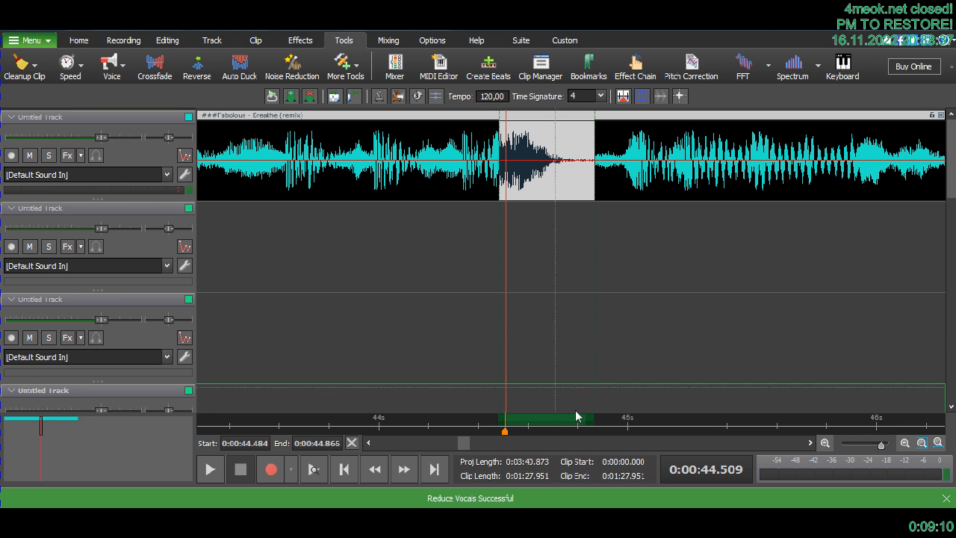
- Select only a brief loud piece of the clip just after 44.484 s
{"action": "left_click", "coordinate": [554, 360]}
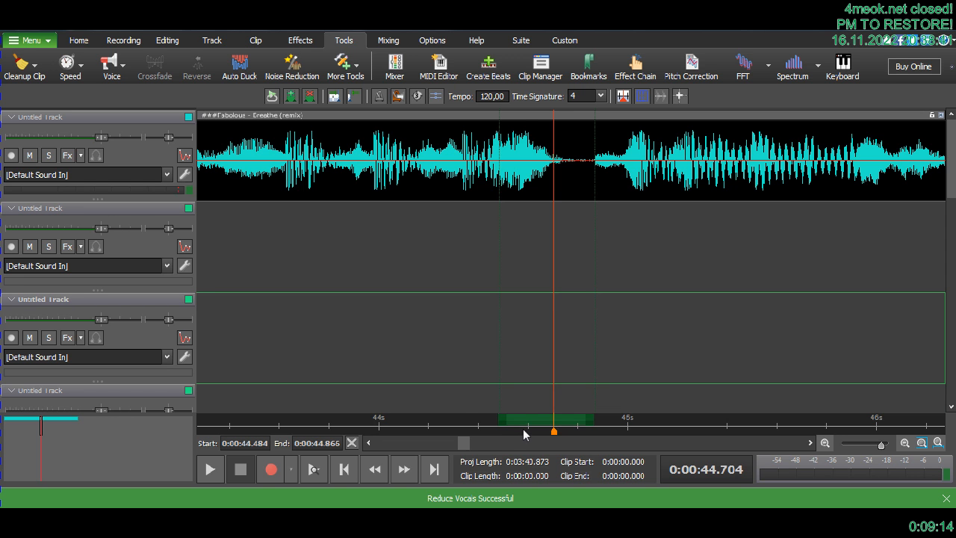
{"action": "left_click_drag", "start_coordinate": [554, 187], "coordinate": [510, 193]}
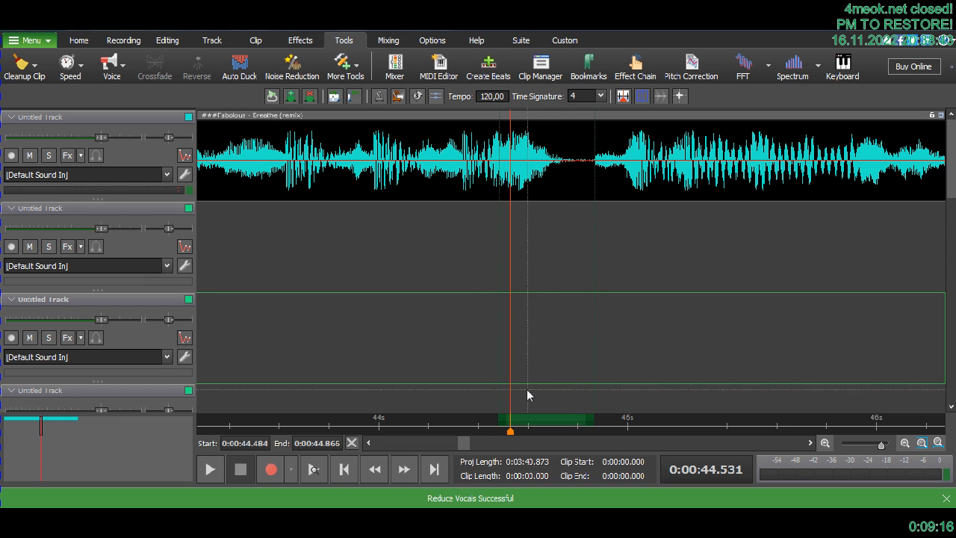
{"action": "left_click_drag", "start_coordinate": [521, 402], "coordinate": [501, 192]}
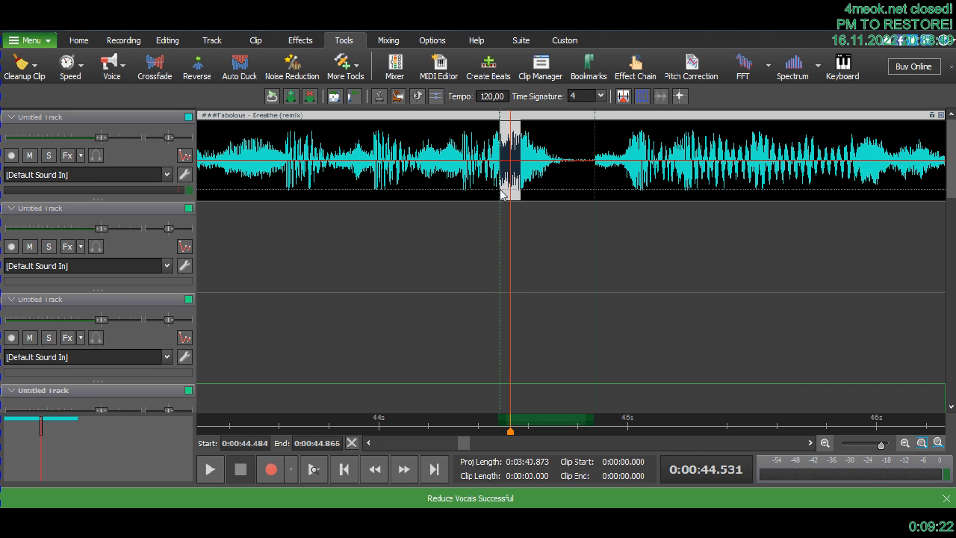
- Select the section's fading tail, about 44.67 to 44.79 s, and reduce its vocals with Simple Channel Subtraction
{"action": "left_click", "coordinate": [546, 212]}
{"action": "left_click_drag", "start_coordinate": [548, 177], "coordinate": [572, 165]}
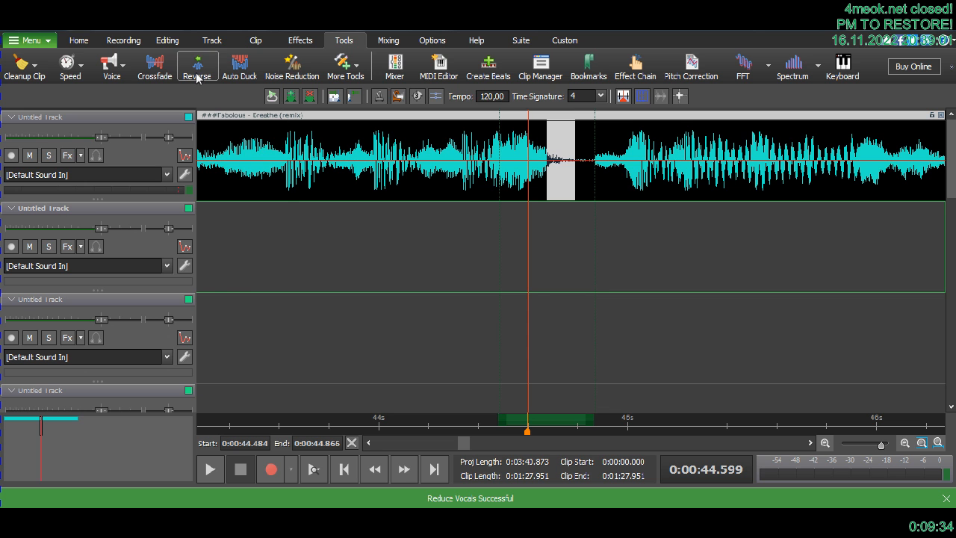
{"action": "left_click", "coordinate": [116, 78]}
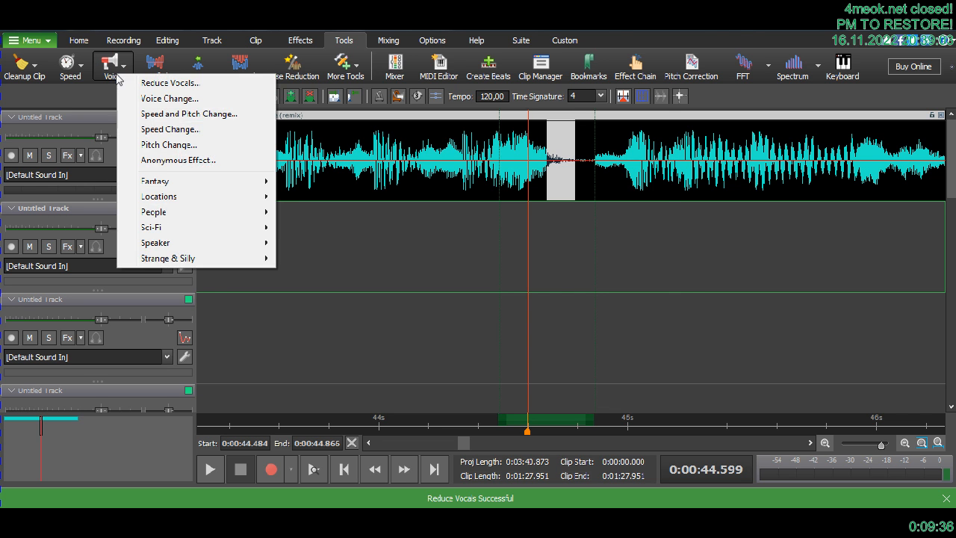
{"action": "left_click", "coordinate": [129, 84]}
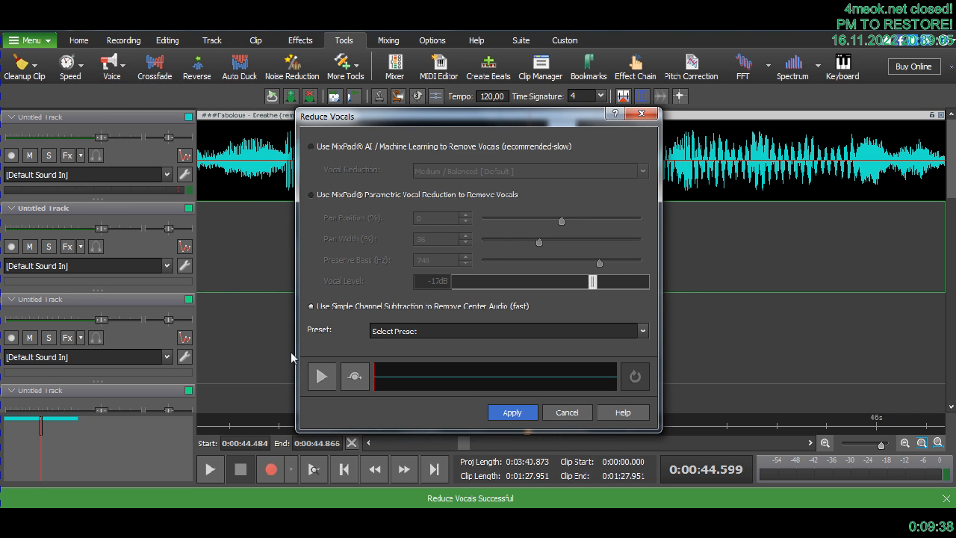
{"action": "left_click", "coordinate": [316, 375]}
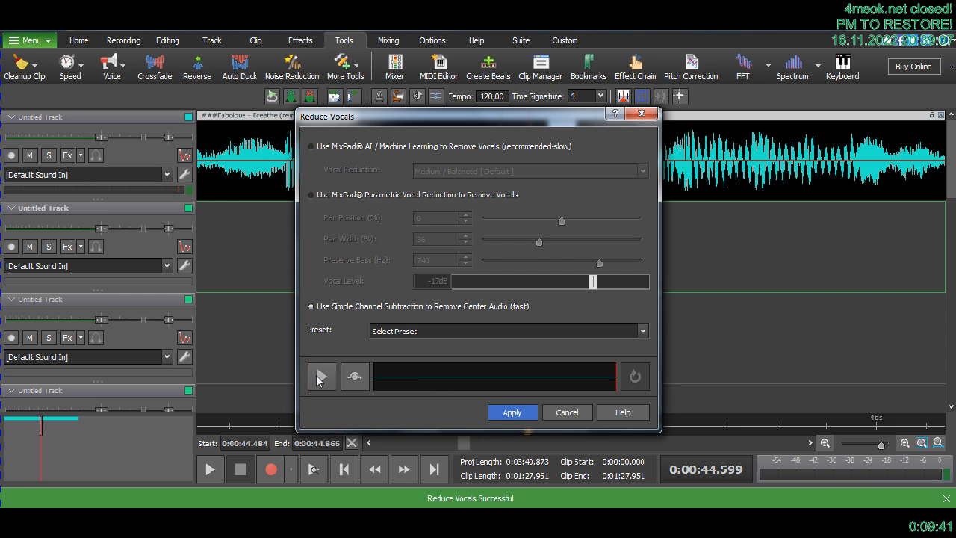
{"action": "left_click", "coordinate": [513, 413]}
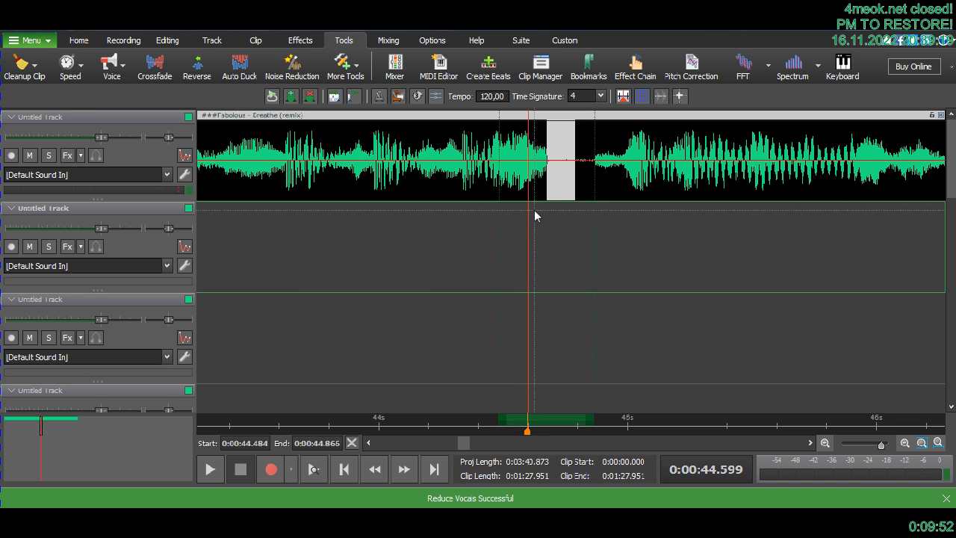
- Select the loud piece from about 44.50 to 44.57 s and reduce its vocals with Simple Channel Subtraction
{"action": "key", "text": "space"}
{"action": "key", "text": "space"}
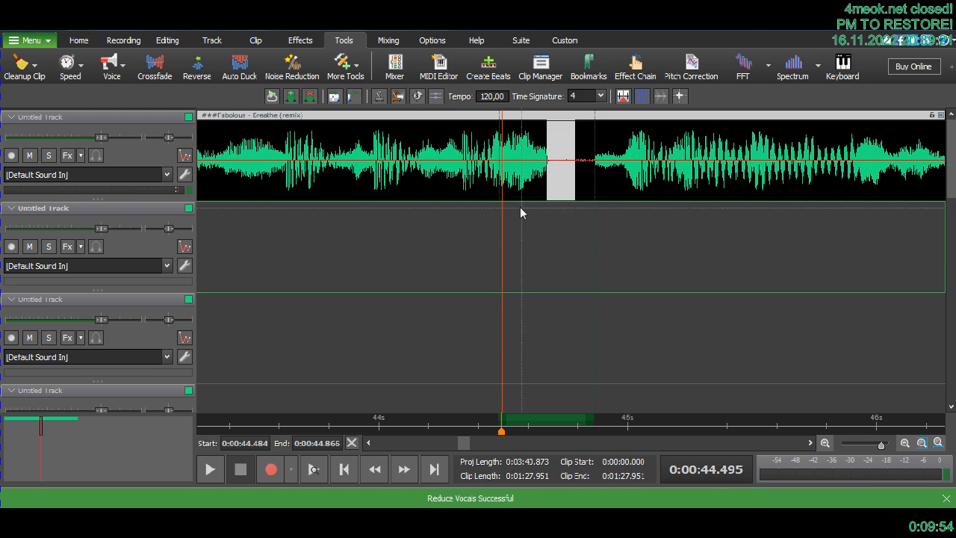
{"action": "left_click", "coordinate": [513, 184]}
{"action": "left_click_drag", "start_coordinate": [513, 184], "coordinate": [503, 148]}
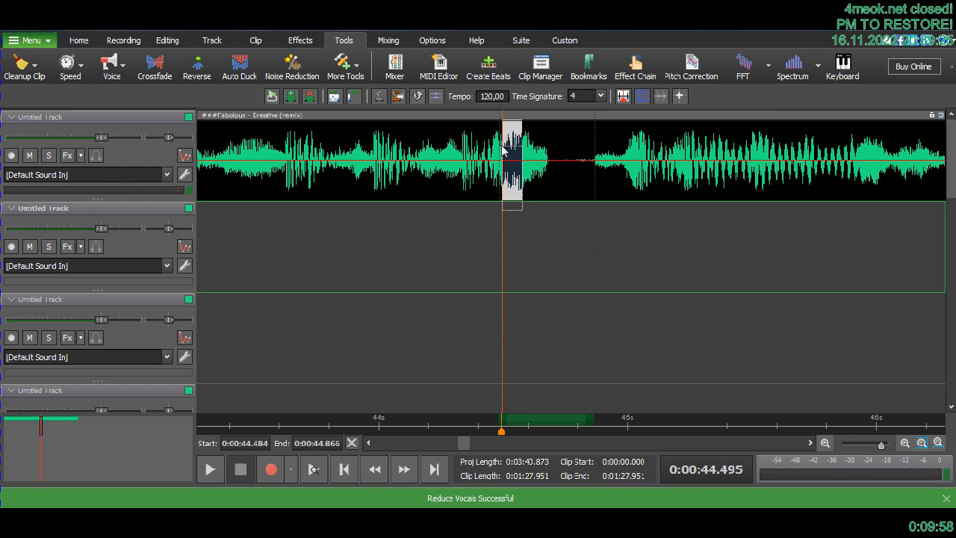
{"action": "left_click", "coordinate": [116, 70]}
{"action": "left_click", "coordinate": [131, 77]}
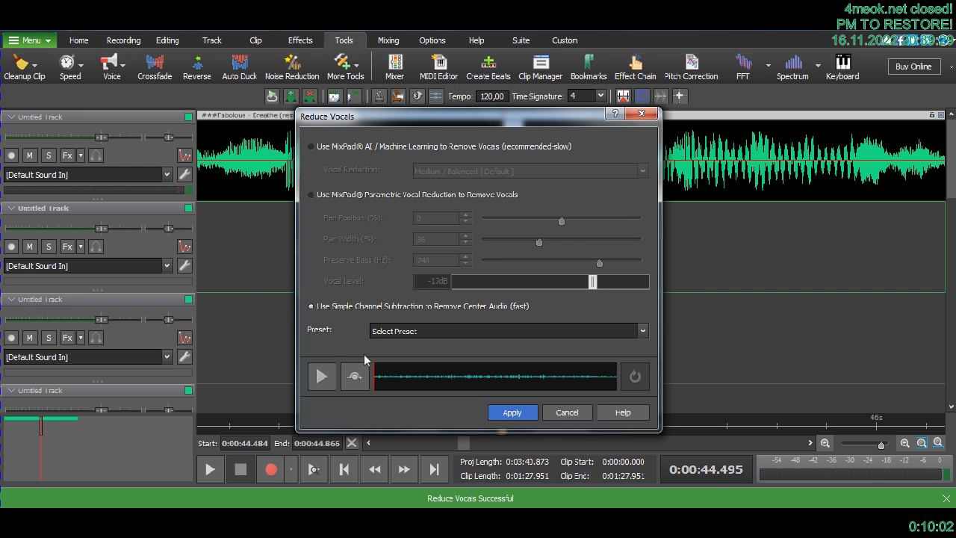
{"action": "left_click", "coordinate": [500, 413]}
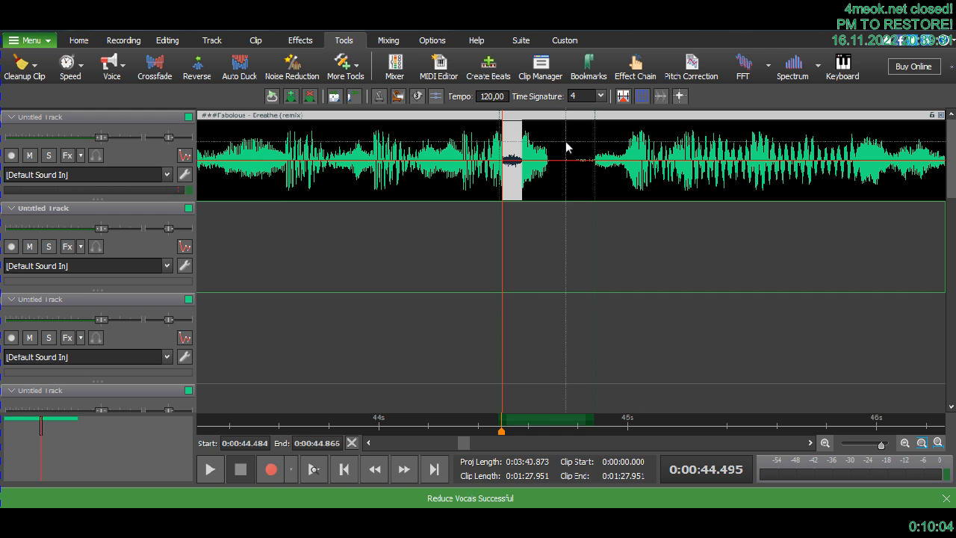
- Play the marked time range with the reduced vocals and clear the range
{"action": "key", "text": "space"}
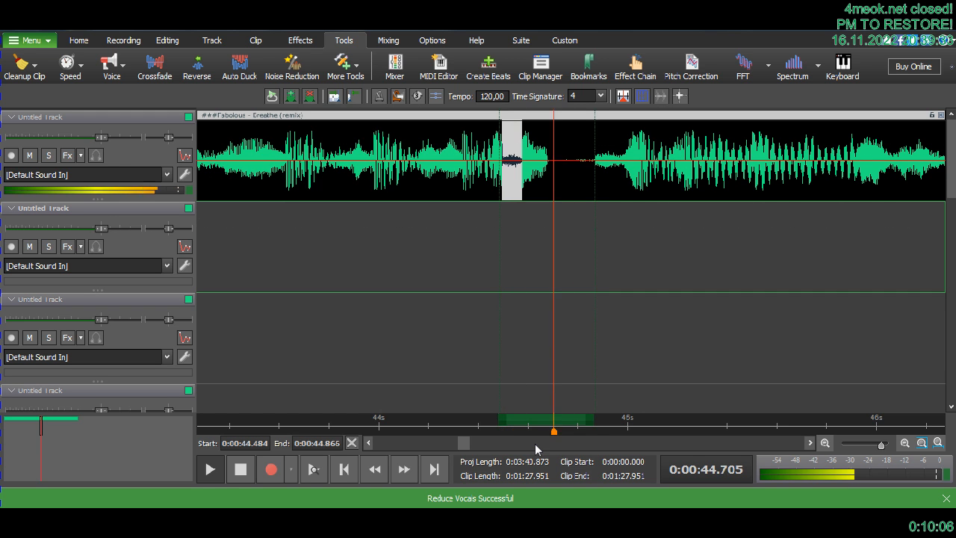
{"action": "key", "text": "space"}
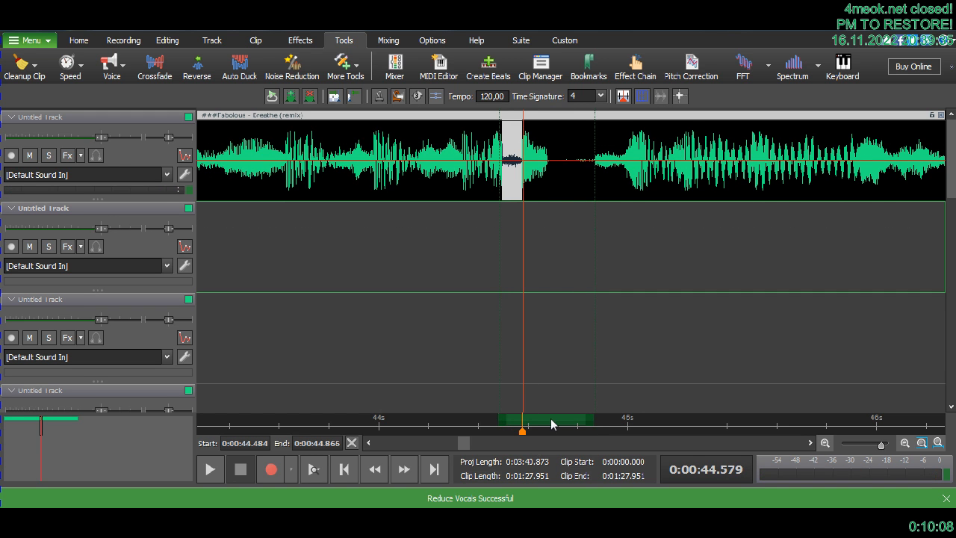
{"action": "right_click", "coordinate": [556, 423]}
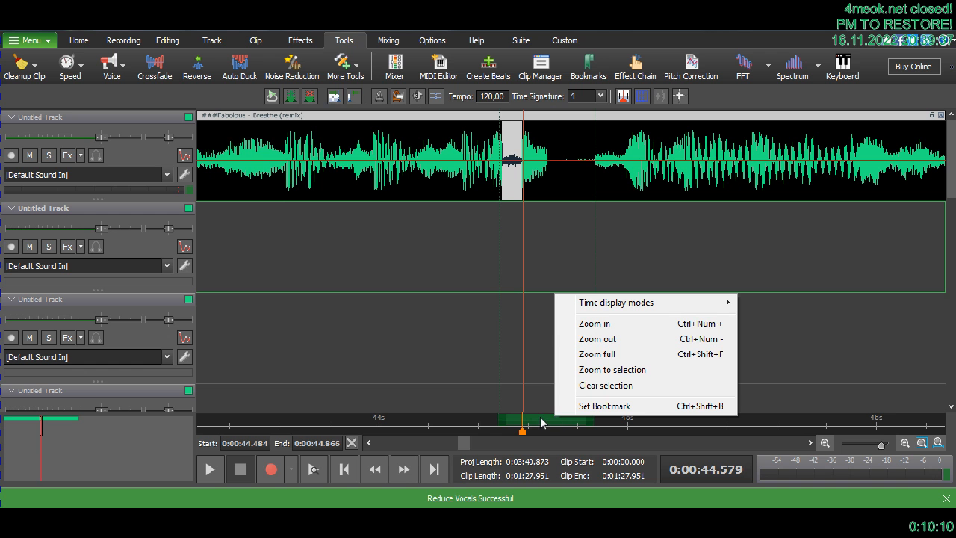
{"action": "left_click", "coordinate": [567, 387]}
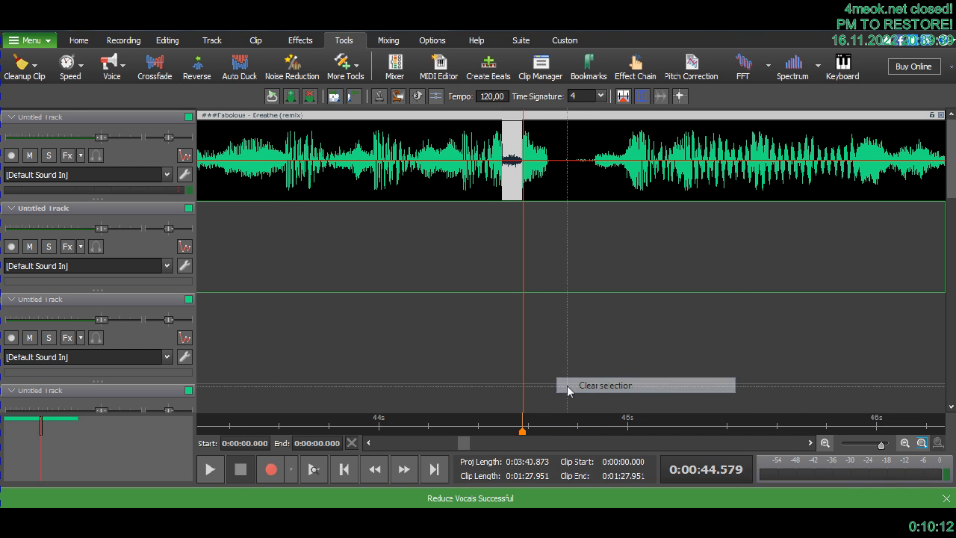
- Play the song from 42.21 s and replay the lead-in to the altered section several times
{"action": "scroll", "coordinate": [567, 389], "scroll_direction": "down", "scroll_amount": 3}
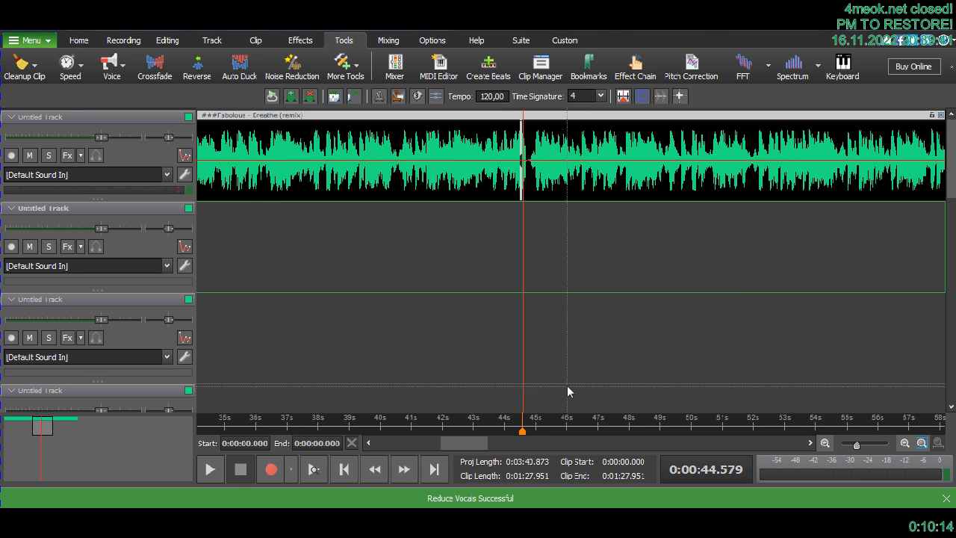
{"action": "left_click", "coordinate": [448, 430]}
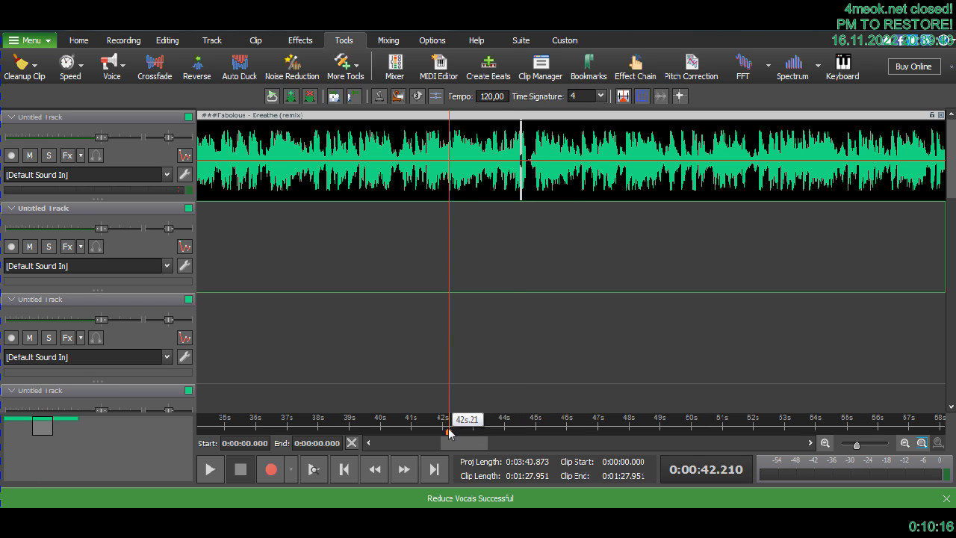
{"action": "key", "text": "space"}
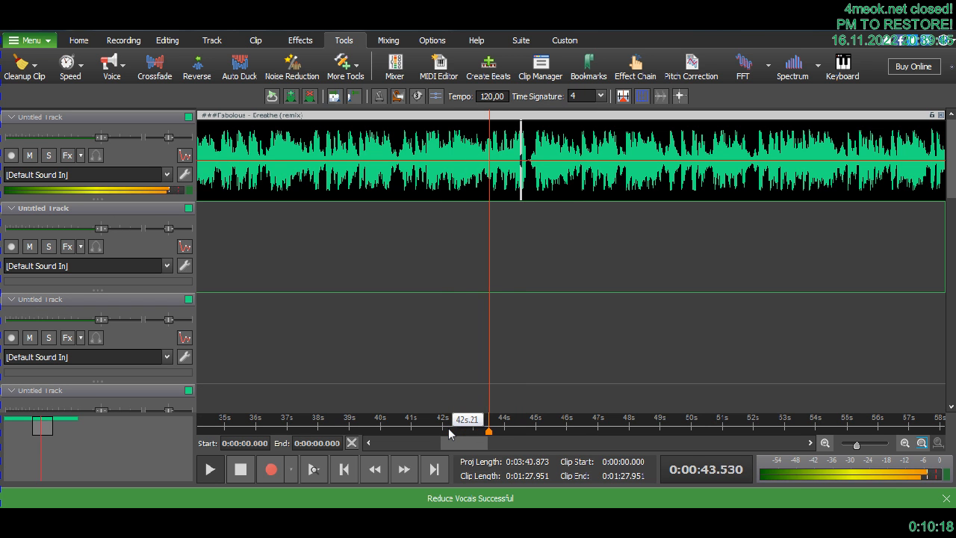
{"action": "left_click", "coordinate": [469, 431]}
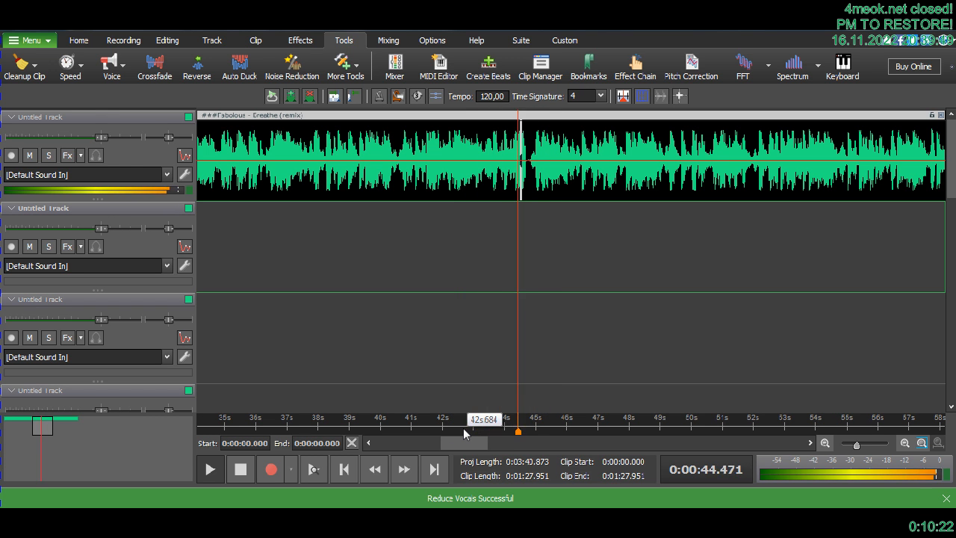
{"action": "left_click", "coordinate": [463, 428]}
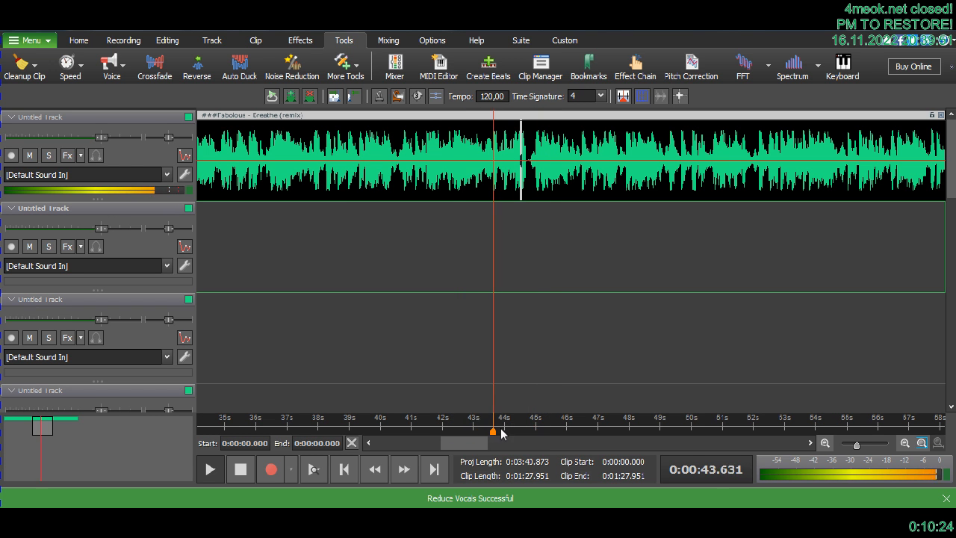
{"action": "left_click", "coordinate": [503, 431]}
{"action": "left_click", "coordinate": [466, 432]}
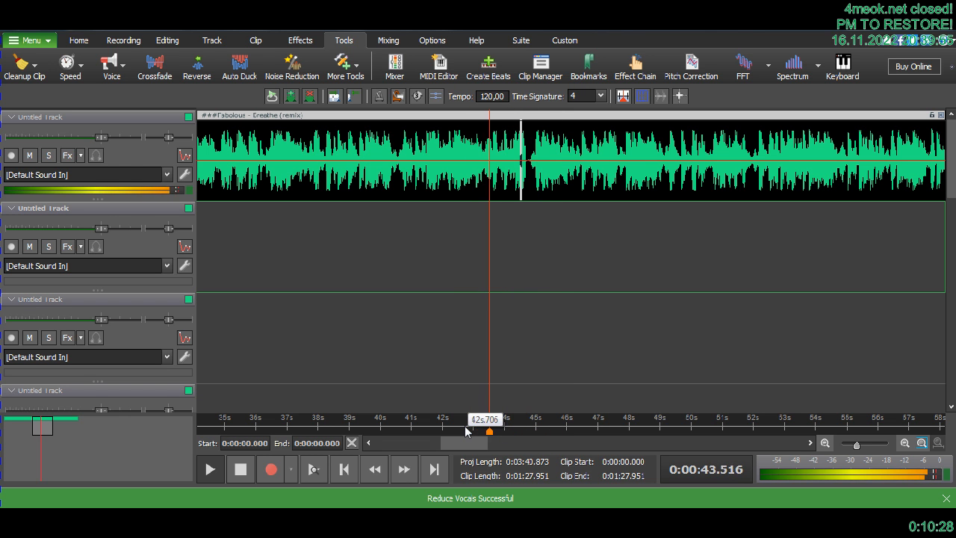
{"action": "left_click", "coordinate": [467, 432]}
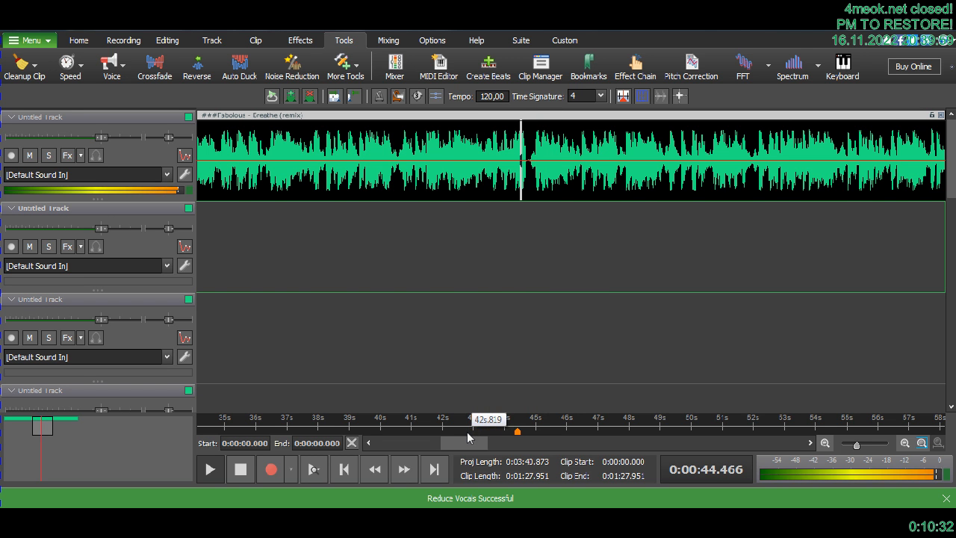
{"action": "key", "text": "space"}
- Undo the clearing of the marked time range and the vocal reductions on the loud piece and the fading tail
{"action": "scroll", "coordinate": [467, 432], "scroll_direction": "up", "scroll_amount": 3}
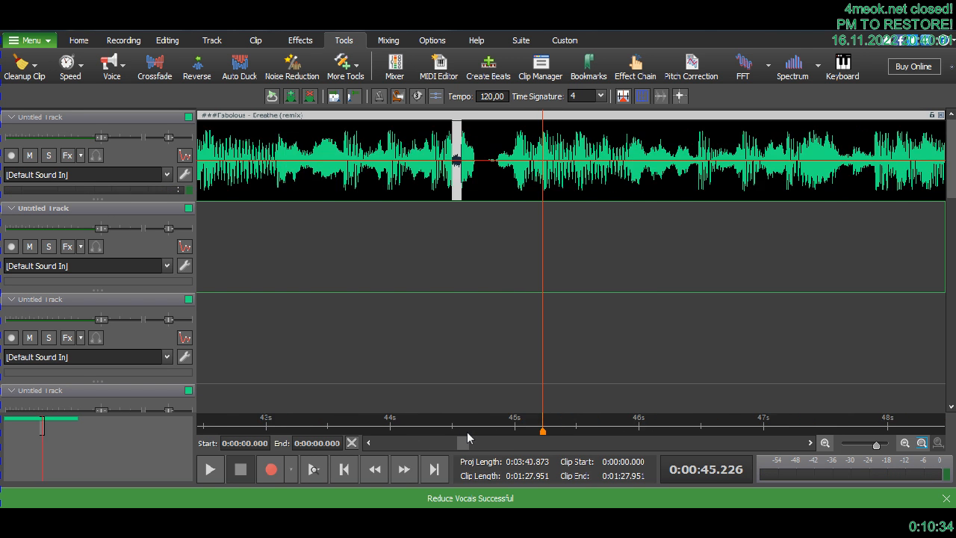
{"action": "scroll", "coordinate": [467, 431], "scroll_direction": "up", "scroll_amount": 1}
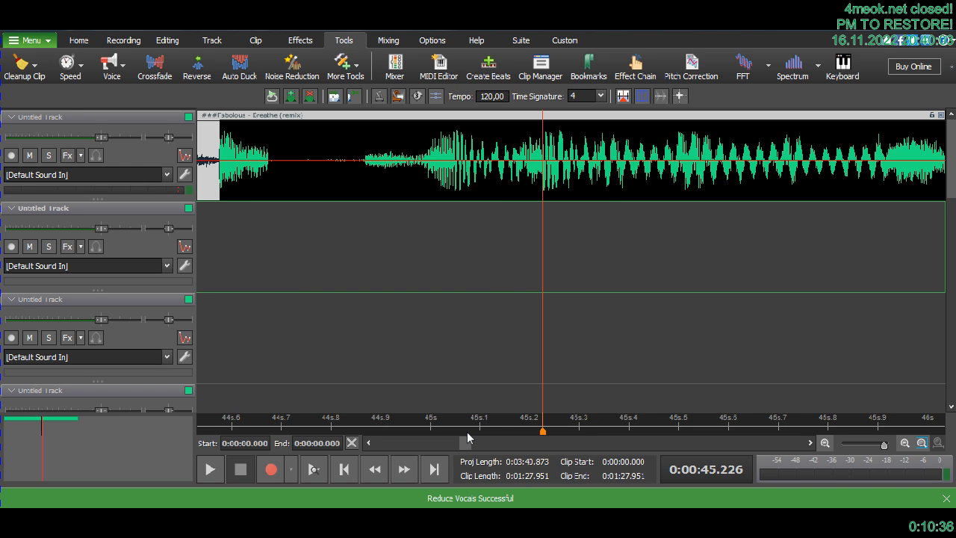
{"action": "scroll", "coordinate": [467, 432], "scroll_direction": "down", "scroll_amount": 1}
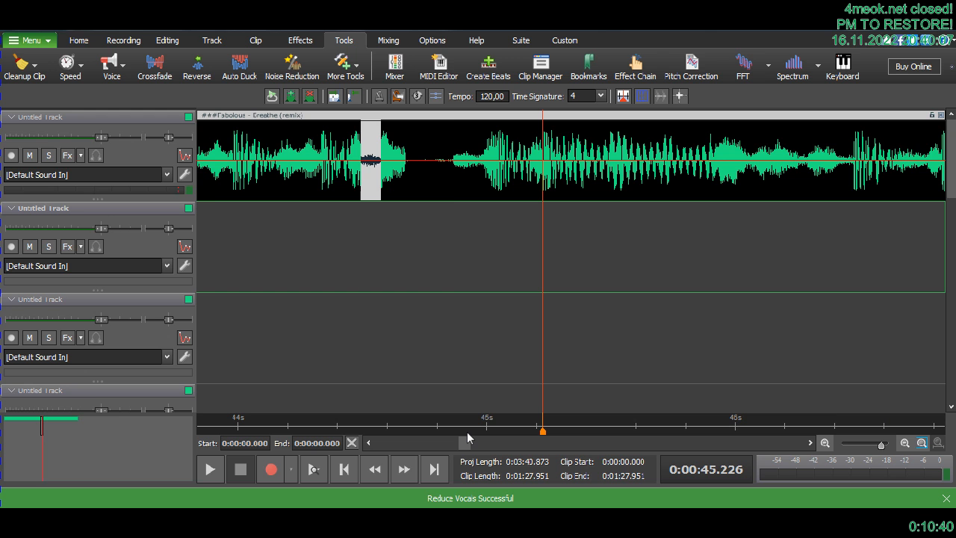
{"action": "key", "text": "ctrl+z"}
{"action": "key", "text": "ctrl+z"}
{"action": "key", "text": "ctrl+z"}
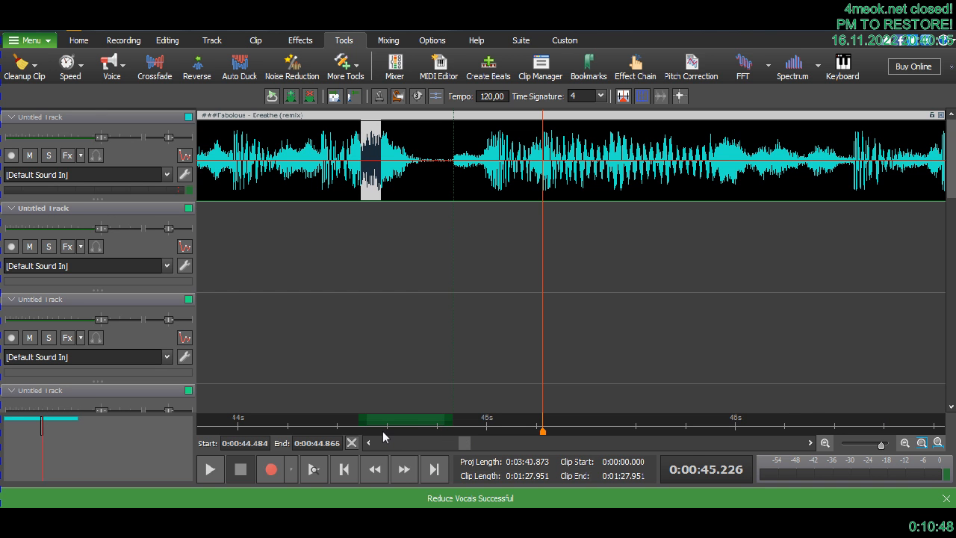
- Play the marked range, reverse the selected loud piece just after 44.484 s, and reverse the piece from about 44.65 to 44.69 s
{"action": "key", "text": "space"}
{"action": "key", "text": "space"}
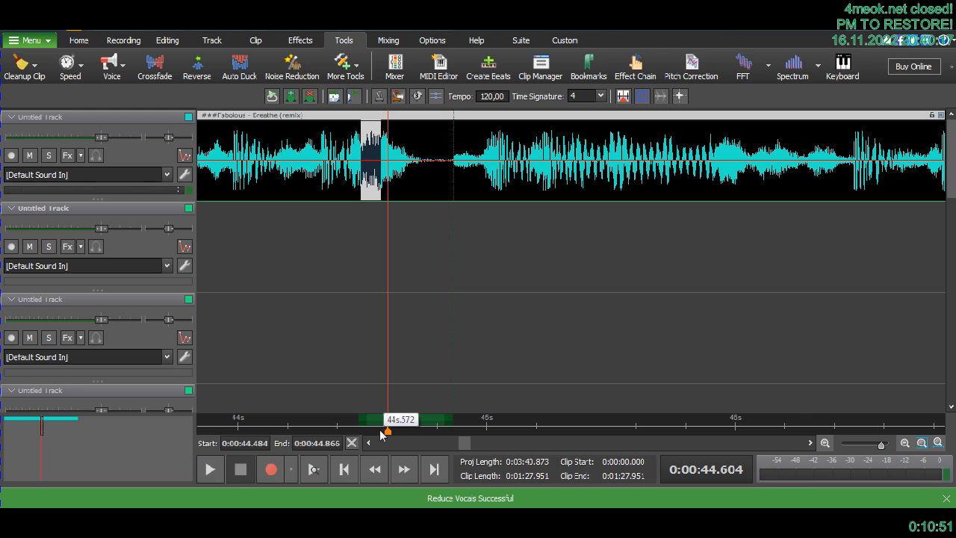
{"action": "left_click", "coordinate": [198, 67]}
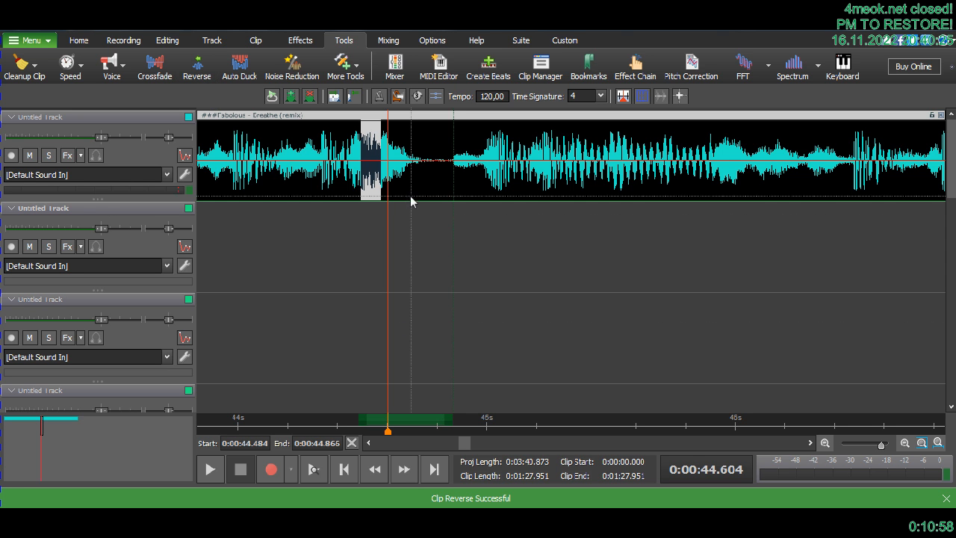
{"action": "left_click_drag", "start_coordinate": [399, 187], "coordinate": [410, 161]}
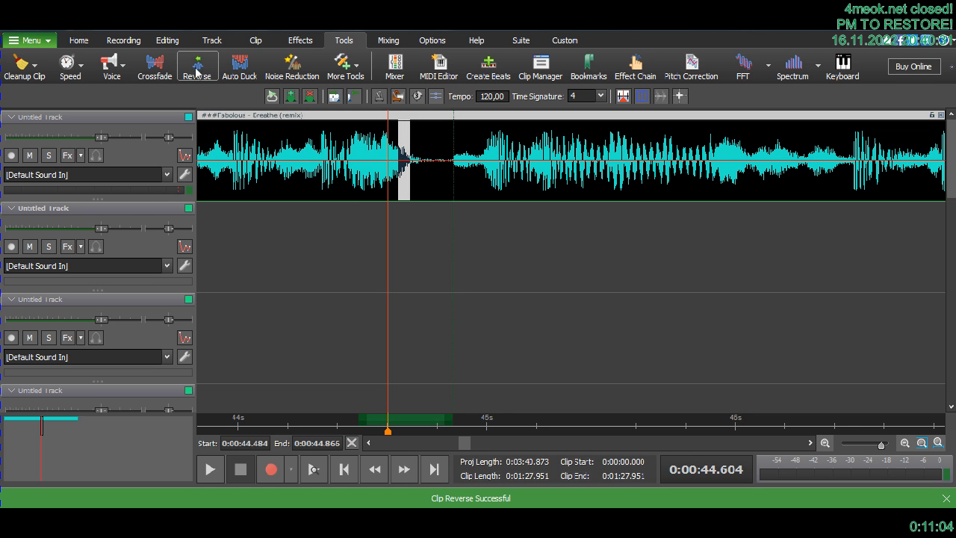
{"action": "left_click", "coordinate": [197, 67]}
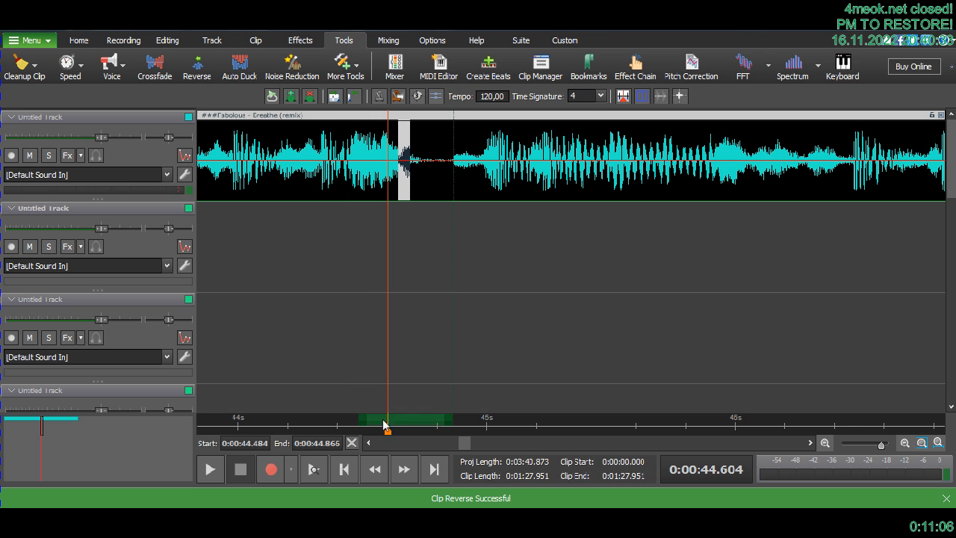
- Clear the marked time range and play the song from about 43.15 s across the reversed pieces
{"action": "right_click", "coordinate": [395, 422]}
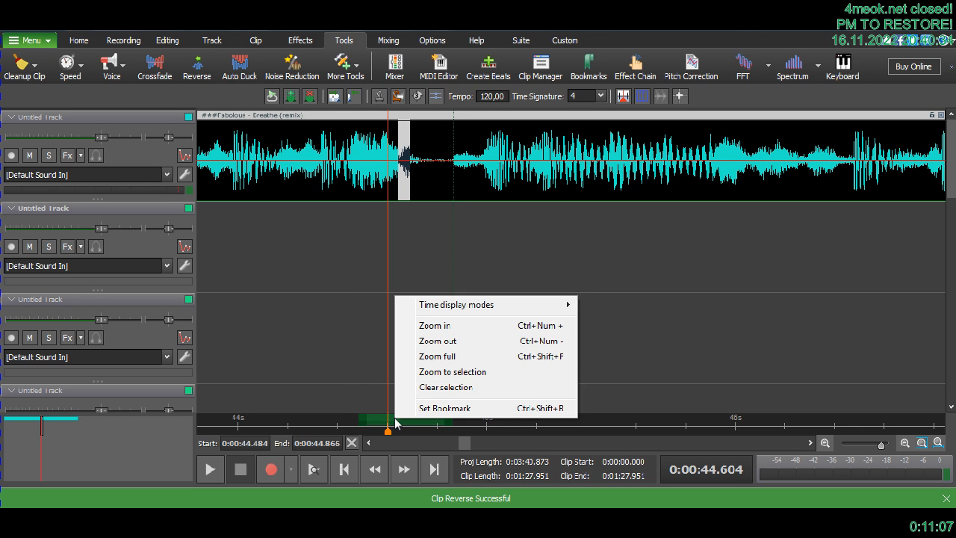
{"action": "left_click", "coordinate": [427, 387]}
{"action": "scroll", "coordinate": [429, 396], "scroll_direction": "down", "scroll_amount": 1}
{"action": "scroll", "coordinate": [427, 390], "scroll_direction": "down", "scroll_amount": 1}
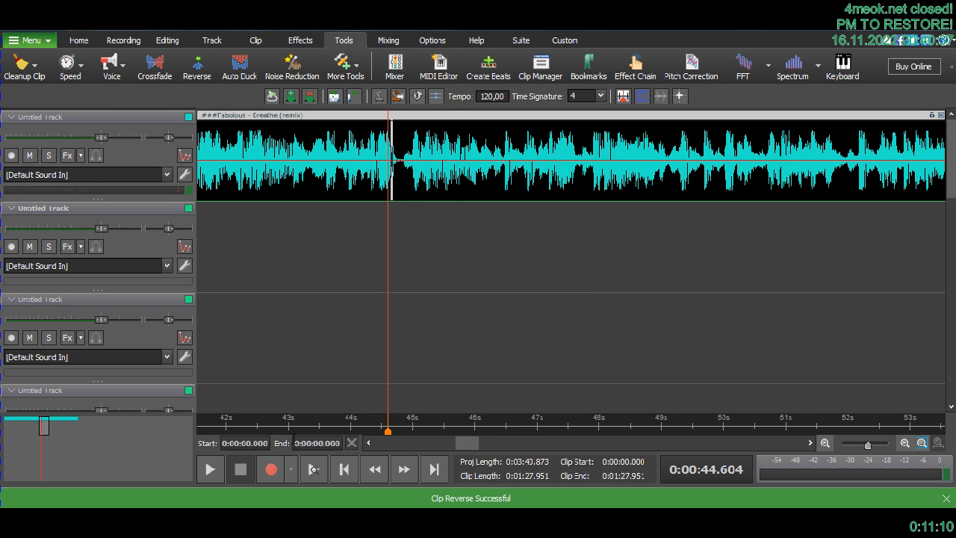
{"action": "left_click", "coordinate": [297, 429]}
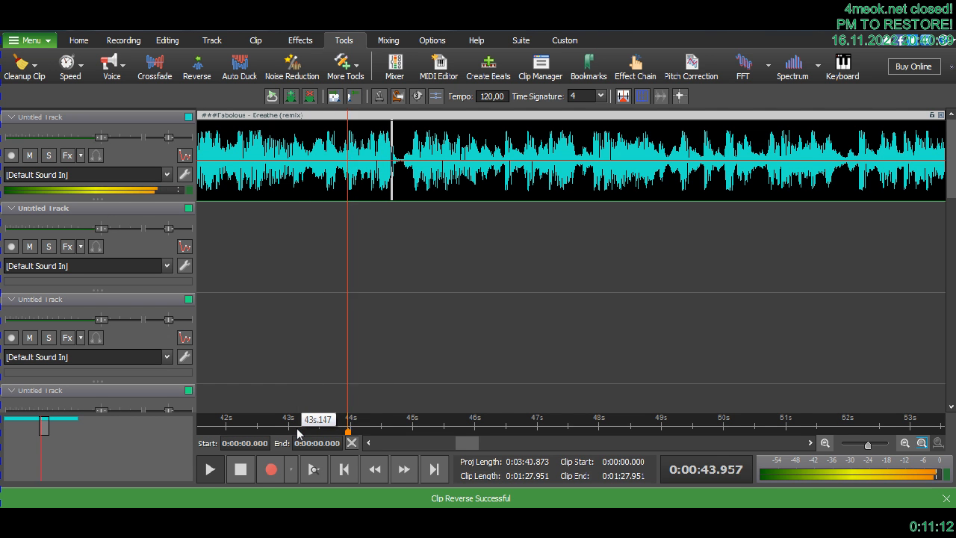
{"action": "left_click", "coordinate": [297, 429]}
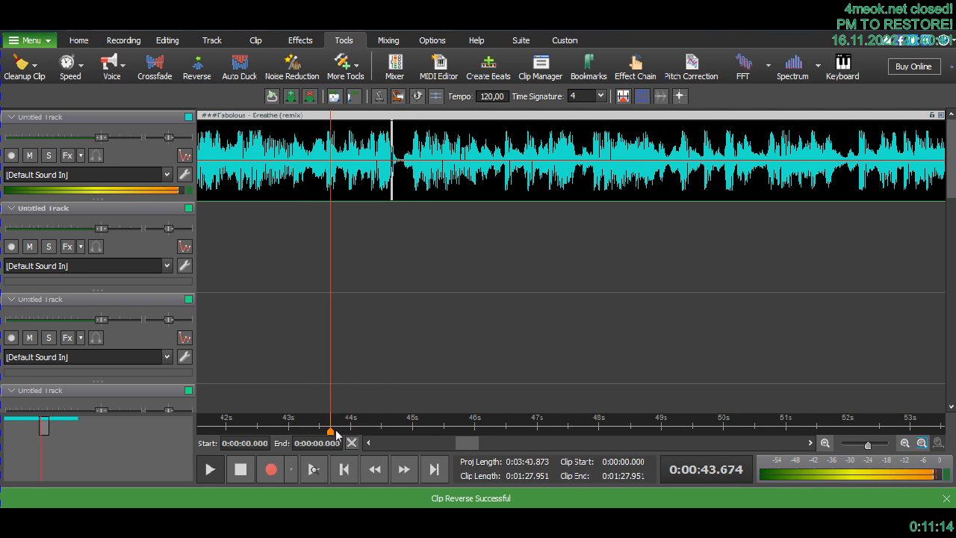
{"action": "scroll", "coordinate": [336, 430], "scroll_direction": "up", "scroll_amount": 1}
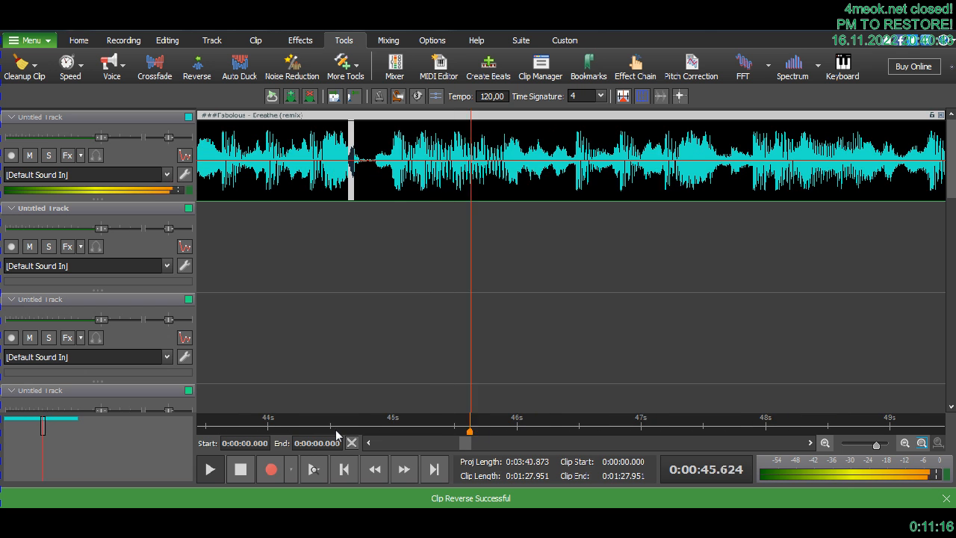
{"action": "left_click", "coordinate": [298, 428]}
{"action": "key", "text": "space"}
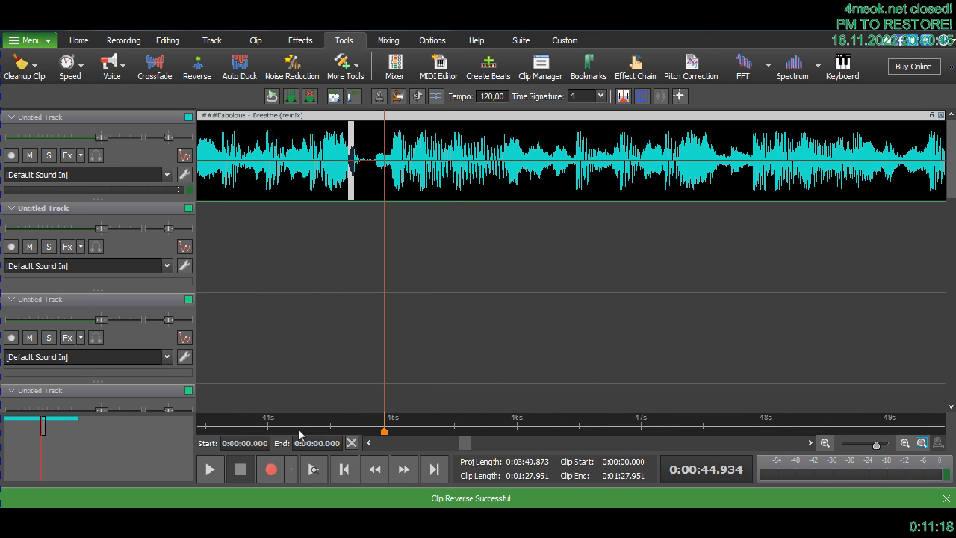
- Select the quiet piece of the clip from about 44.71 to 44.74 s and reverse it
{"action": "scroll", "coordinate": [298, 429], "scroll_direction": "up", "scroll_amount": 1}
{"action": "scroll", "coordinate": [298, 428], "scroll_direction": "up", "scroll_amount": 1}
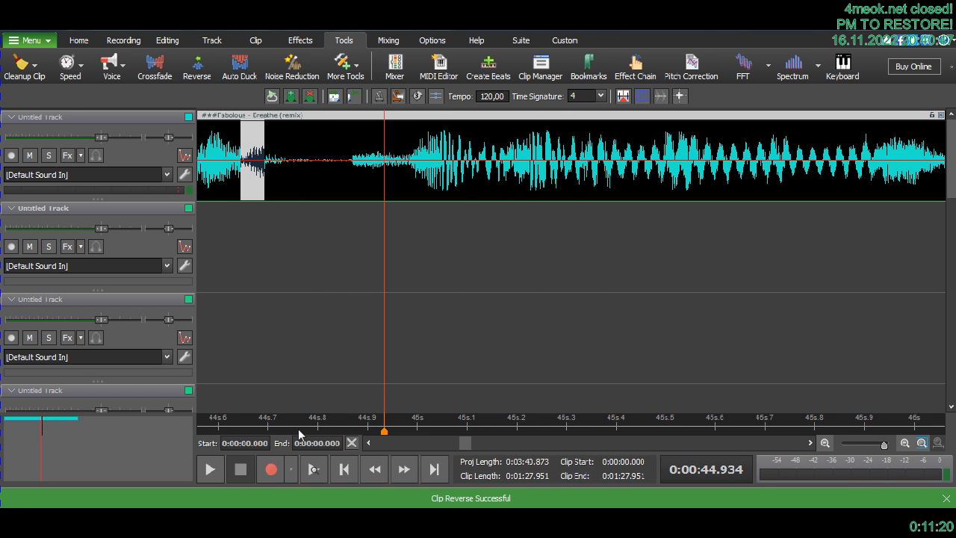
{"action": "left_click", "coordinate": [367, 443]}
{"action": "left_click", "coordinate": [368, 443]}
{"action": "left_click", "coordinate": [368, 443]}
{"action": "left_click", "coordinate": [367, 443]}
{"action": "left_click", "coordinate": [367, 443]}
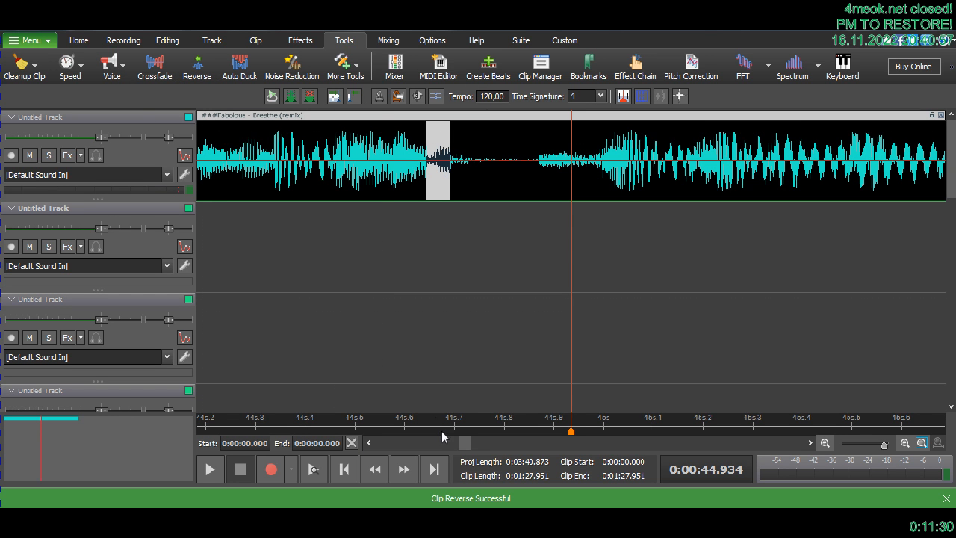
{"action": "left_click_drag", "start_coordinate": [459, 172], "coordinate": [474, 153]}
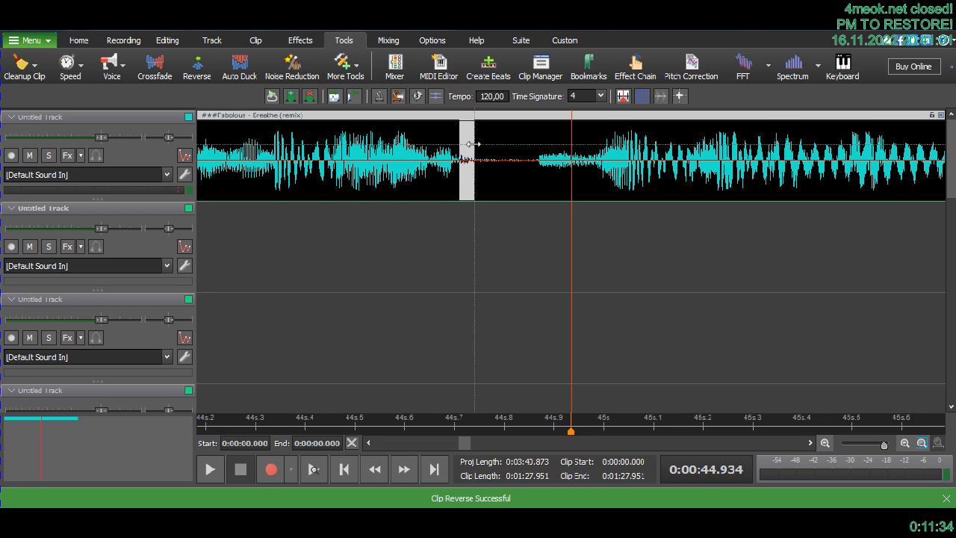
{"action": "left_click", "coordinate": [198, 71]}
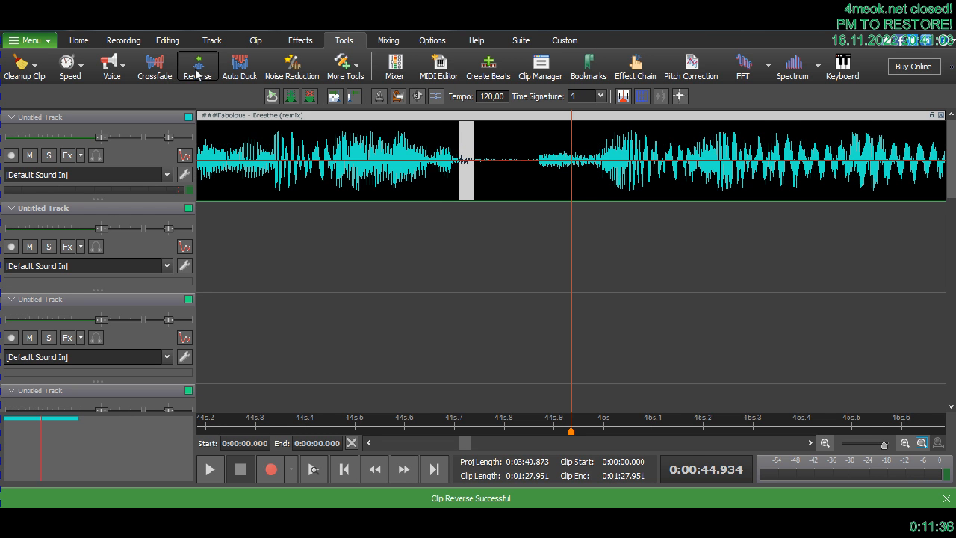
- Play the song from 44.290 s across the reversed pieces, and start playback again from about 35 s
{"action": "left_click", "coordinate": [251, 429]}
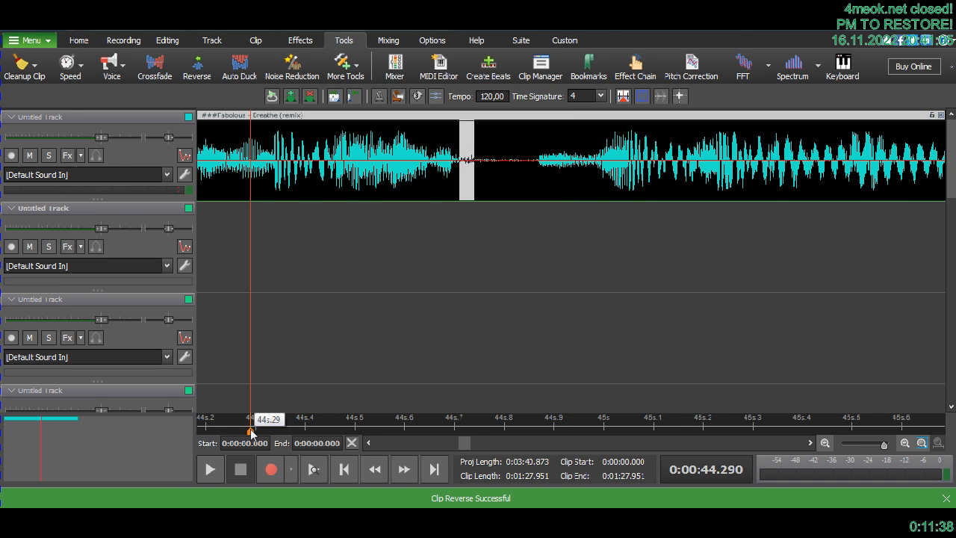
{"action": "key", "text": "space"}
{"action": "scroll", "coordinate": [250, 429], "scroll_direction": "down", "scroll_amount": 4}
{"action": "left_click", "coordinate": [251, 429]}
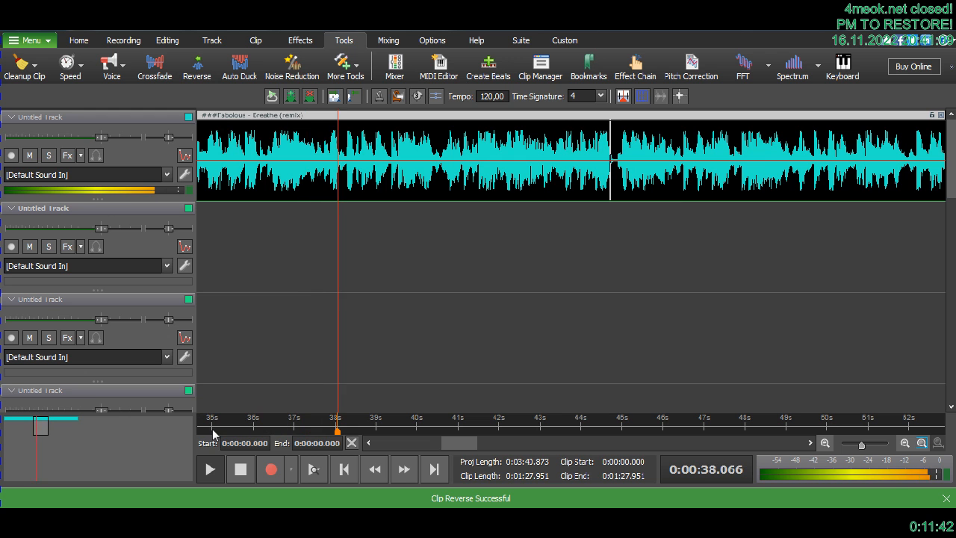
{"action": "left_click", "coordinate": [213, 432]}
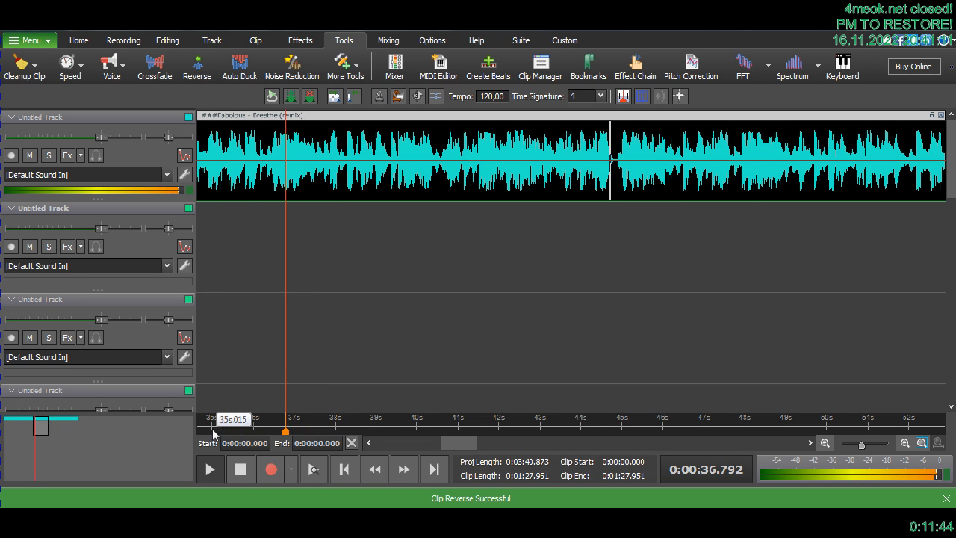
{"action": "left_click", "coordinate": [215, 430]}
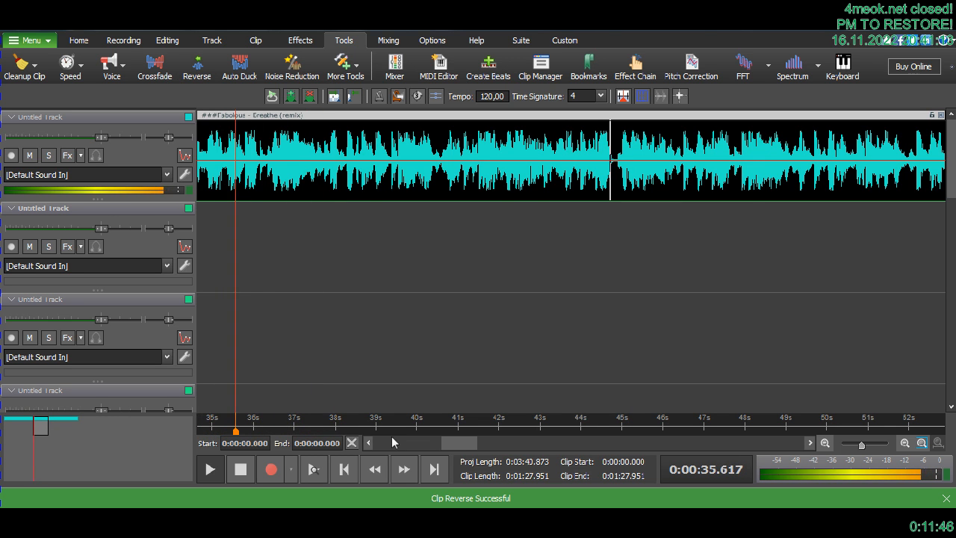
- Play the song from about 32.6 s across the reversed pieces, and replay the section from 43.58 s before stopping
{"action": "left_click", "coordinate": [367, 443]}
{"action": "left_click", "coordinate": [367, 443]}
{"action": "left_click", "coordinate": [367, 443]}
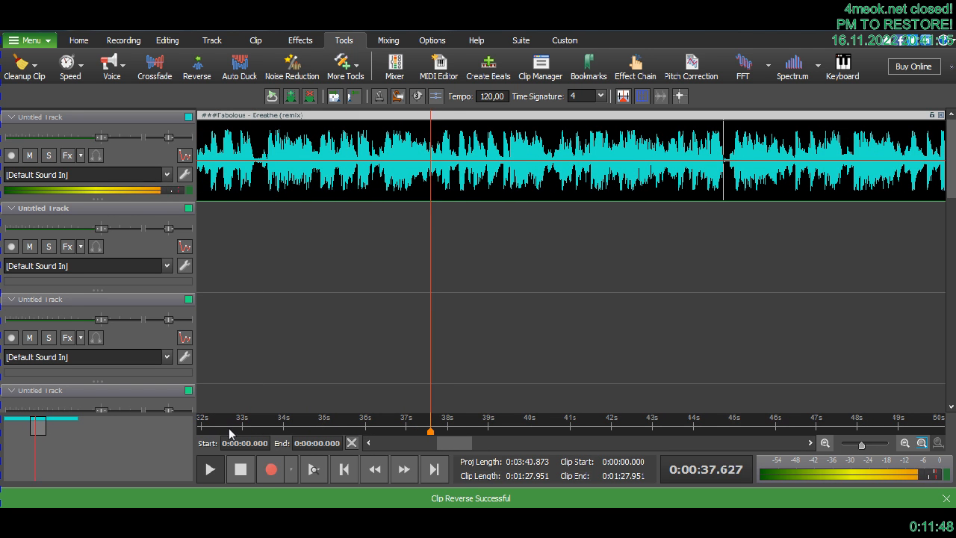
{"action": "left_click", "coordinate": [228, 429]}
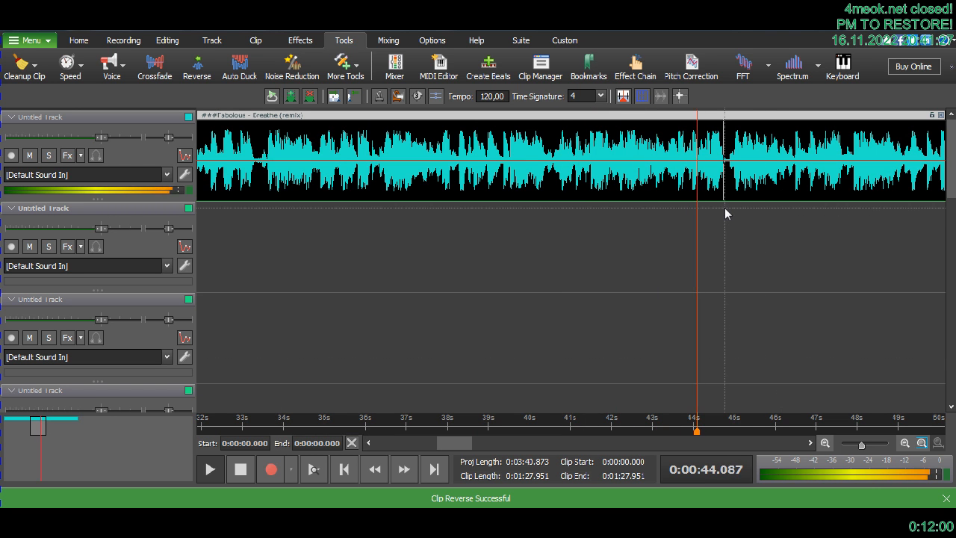
{"action": "left_click", "coordinate": [677, 430]}
{"action": "left_click", "coordinate": [676, 431]}
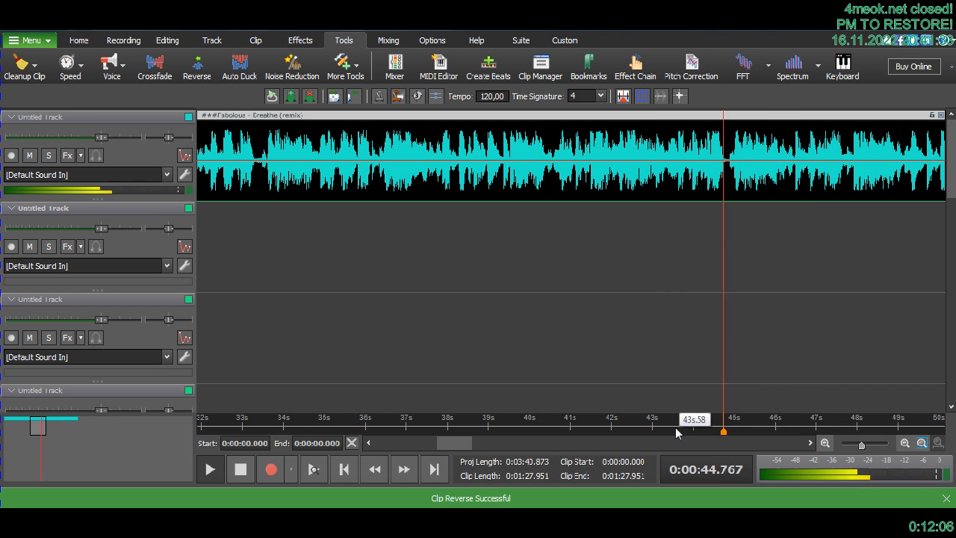
{"action": "left_click", "coordinate": [677, 431]}
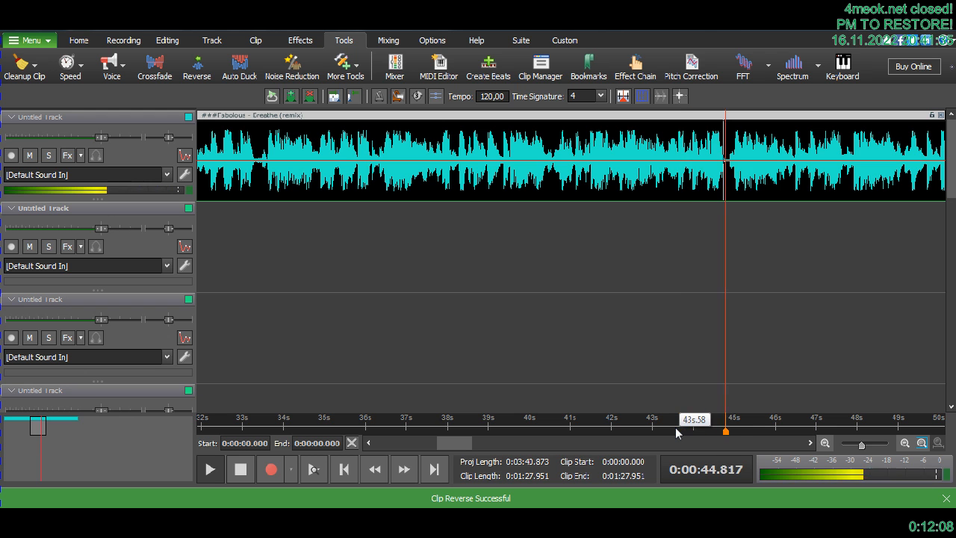
{"action": "key", "text": "space"}
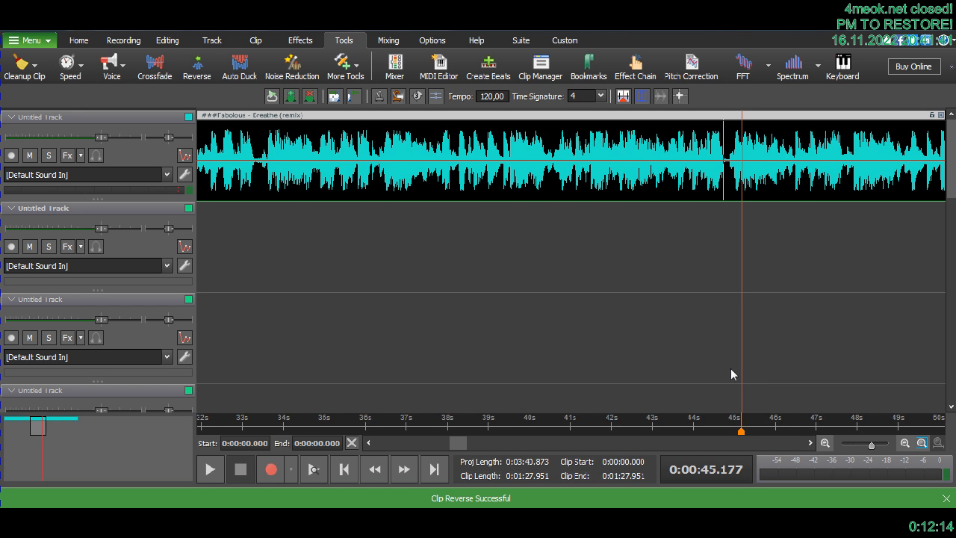
- Play the final part of the clip from 1:19.193, and replay it from 1:19.330 and about 1:18
{"action": "scroll", "coordinate": [730, 369], "scroll_direction": "up", "scroll_amount": 2}
{"action": "left_click_drag", "start_coordinate": [459, 441], "coordinate": [462, 441]}
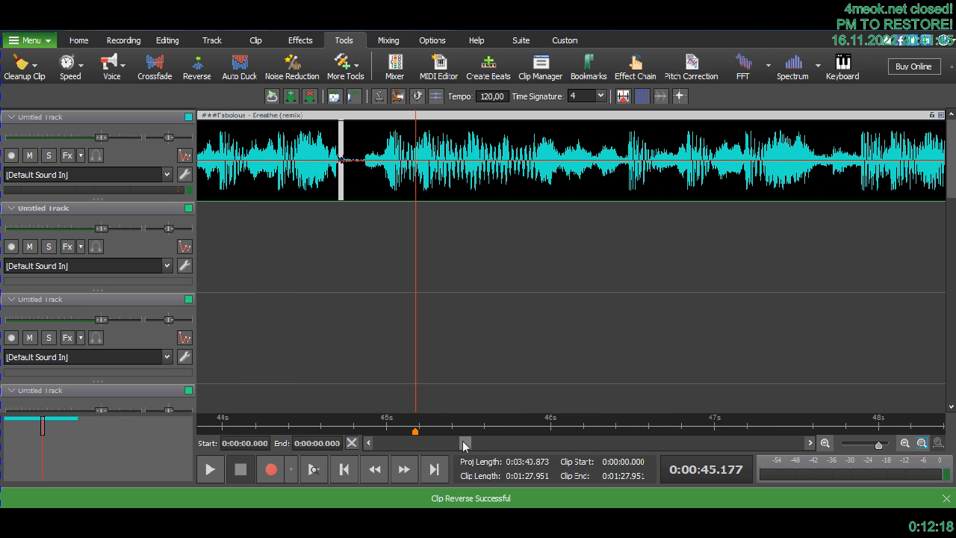
{"action": "scroll", "coordinate": [465, 359], "scroll_direction": "down", "scroll_amount": 1}
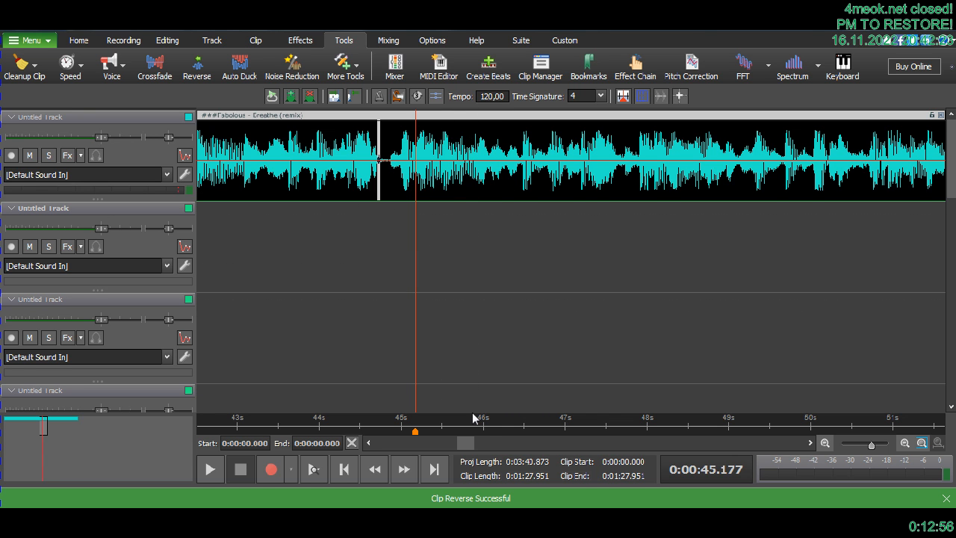
{"action": "left_click_drag", "start_coordinate": [466, 443], "coordinate": [471, 443]}
{"action": "scroll", "coordinate": [569, 378], "scroll_direction": "down", "scroll_amount": 3}
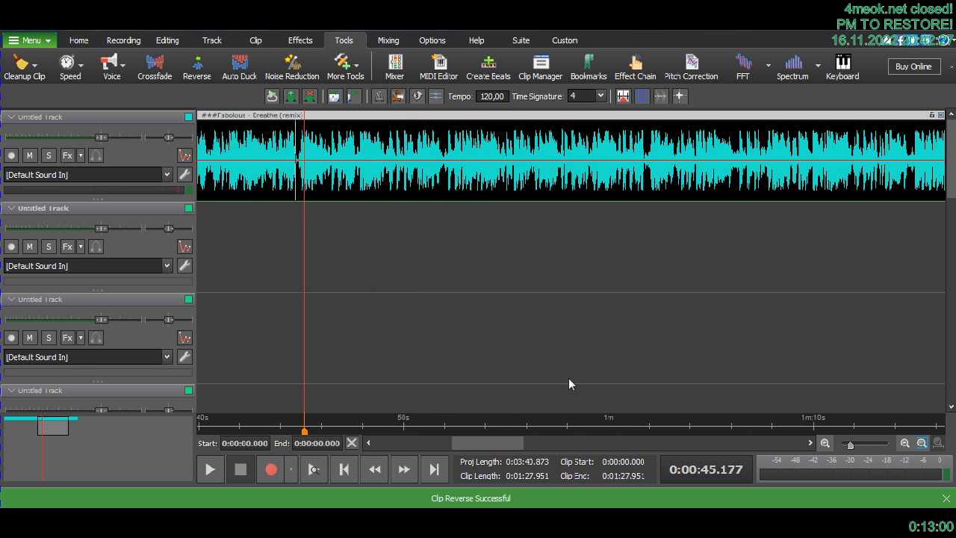
{"action": "left_click_drag", "start_coordinate": [524, 443], "coordinate": [540, 442]}
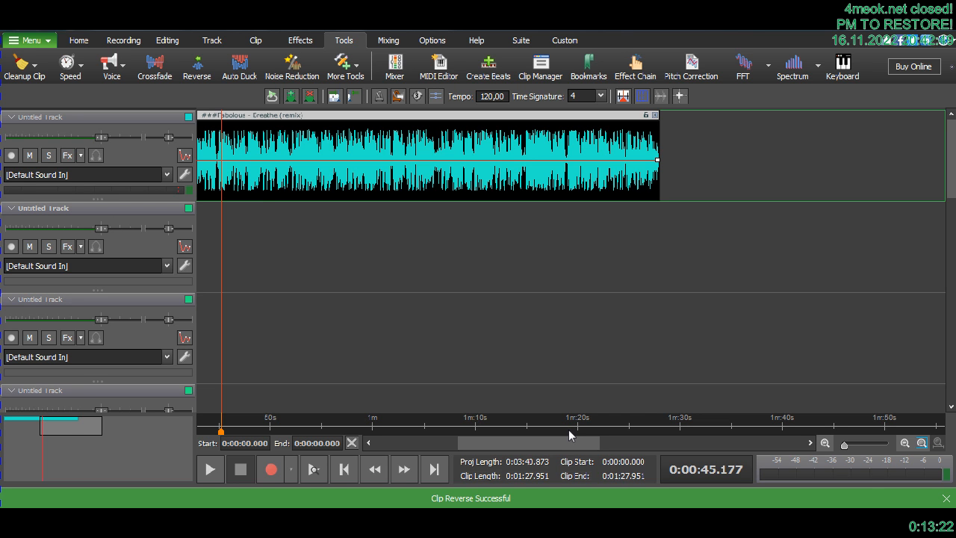
{"action": "left_click", "coordinate": [568, 429]}
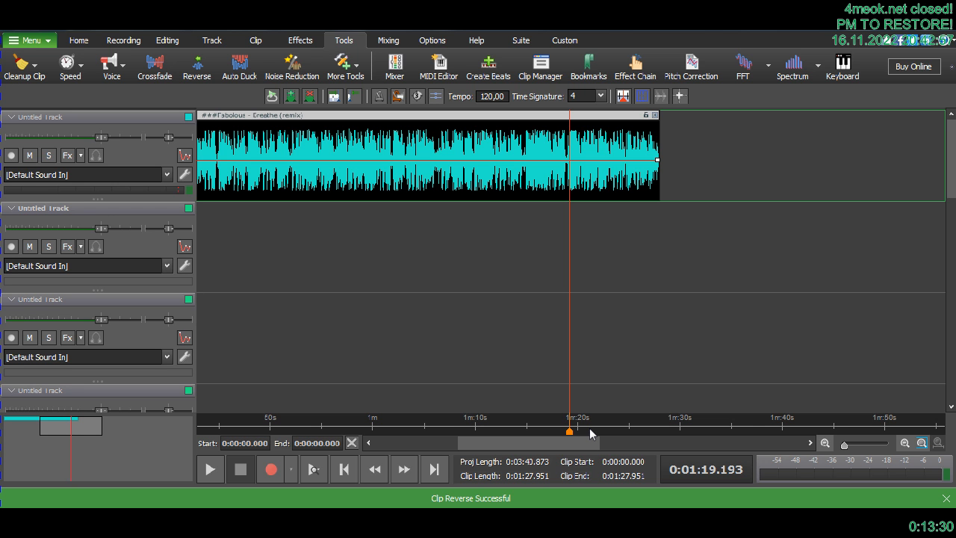
{"action": "key", "text": "space"}
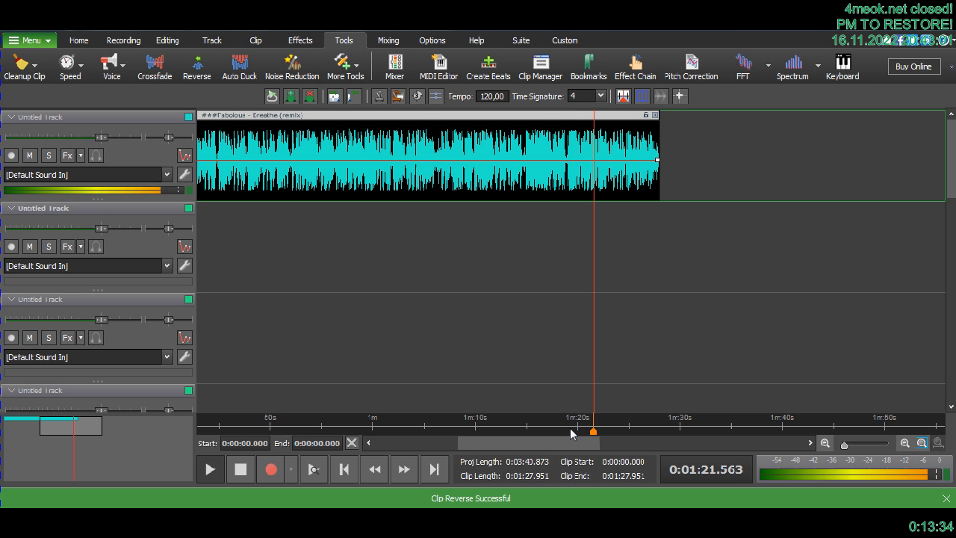
{"action": "left_click", "coordinate": [571, 431]}
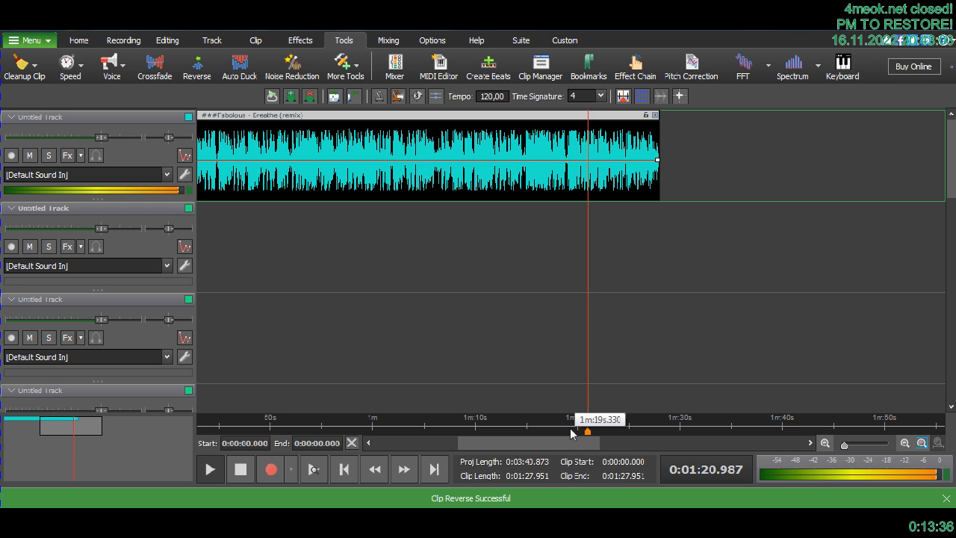
{"action": "left_click", "coordinate": [556, 430]}
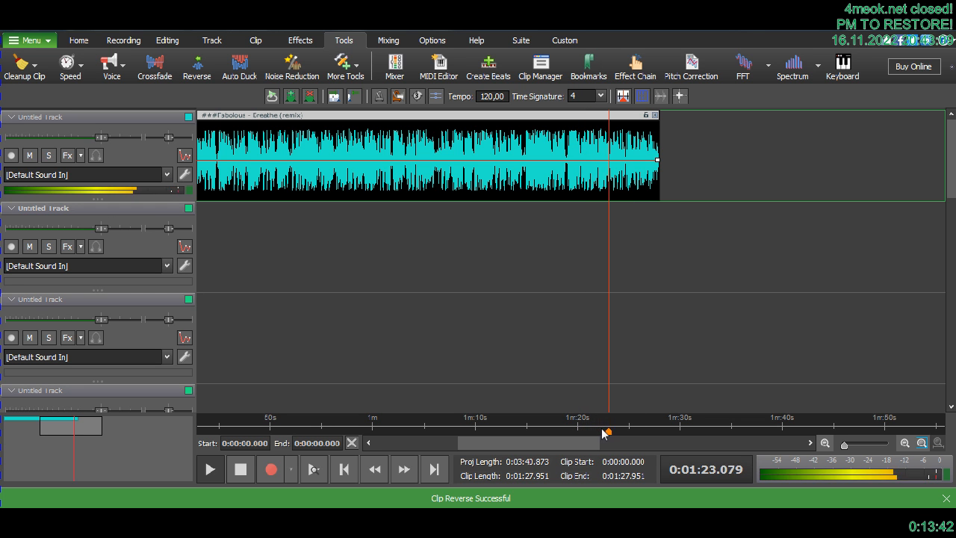
- Play the clip from about 1:07.6 and from 1:05.167, and stop the playback
{"action": "left_click", "coordinate": [451, 431]}
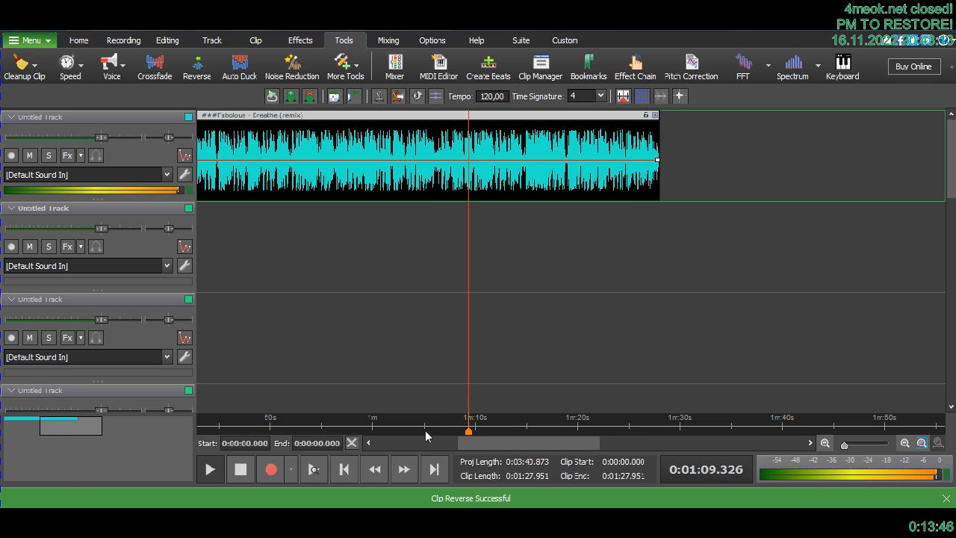
{"action": "left_click", "coordinate": [427, 432]}
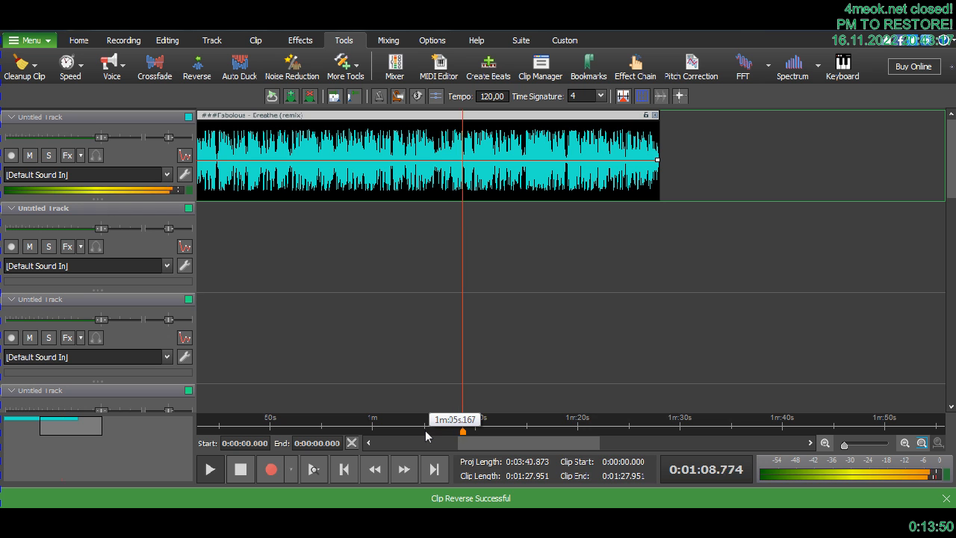
{"action": "key", "text": "space"}
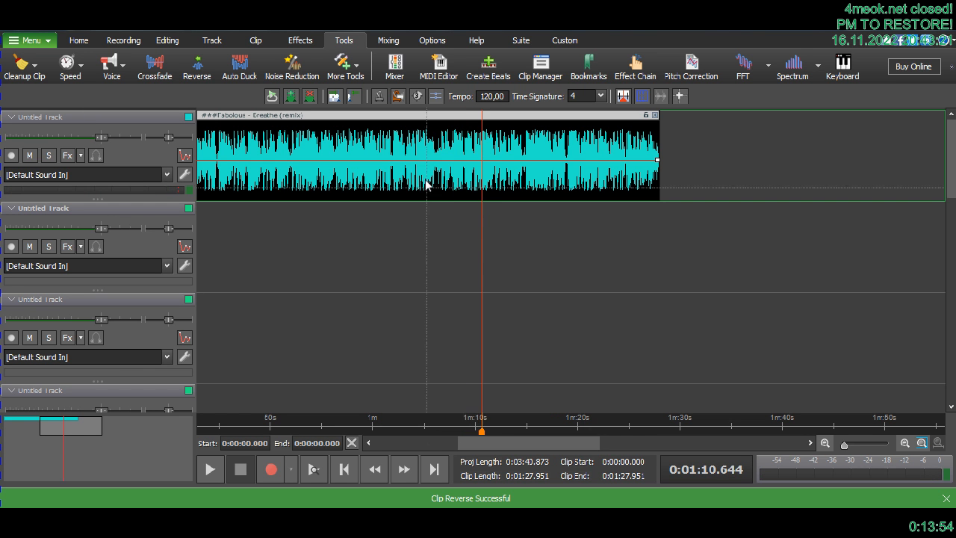
- Return the playhead to the project start and apply a Speed Change of 64.840 % to the whole clip, previewing it first
{"action": "left_click_drag", "start_coordinate": [477, 444], "coordinate": [387, 445]}
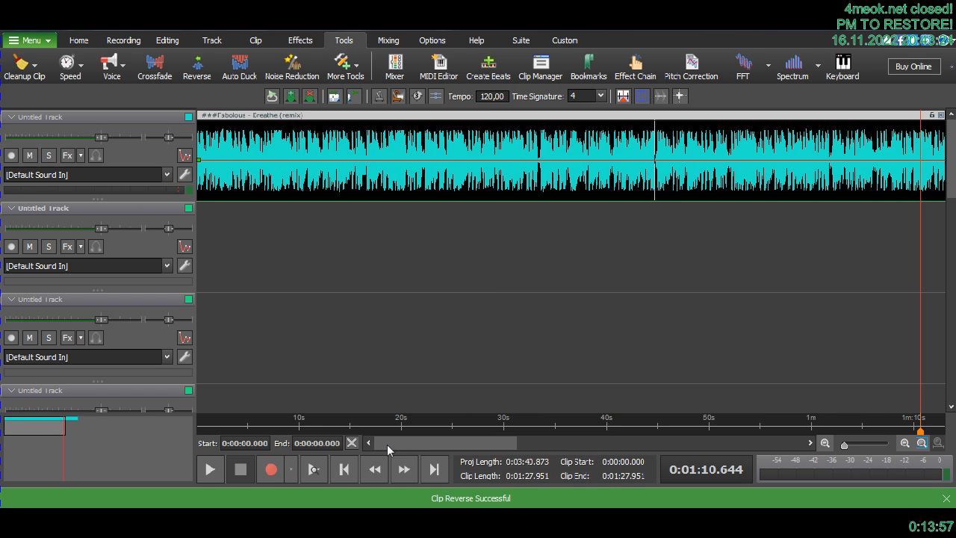
{"action": "left_click", "coordinate": [343, 471]}
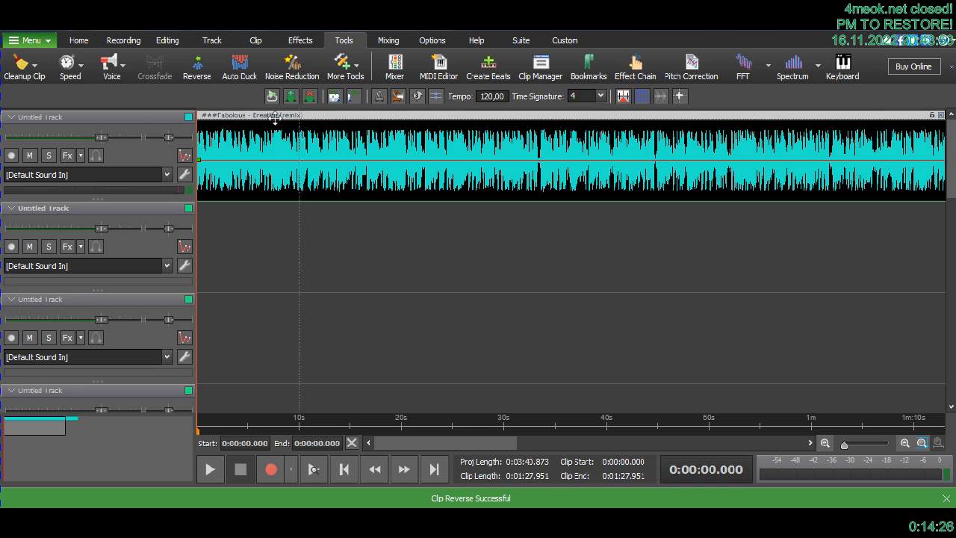
{"action": "left_click", "coordinate": [82, 71]}
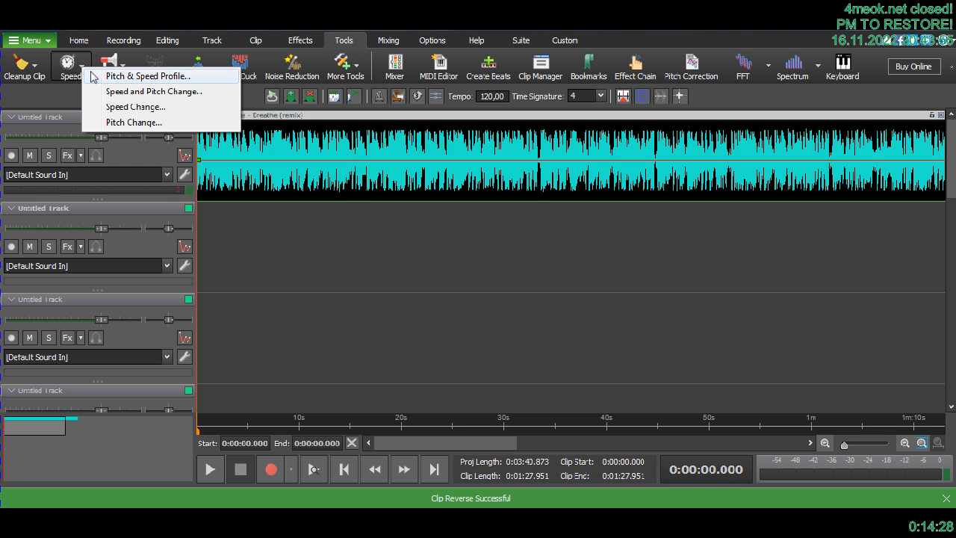
{"action": "left_click", "coordinate": [107, 109]}
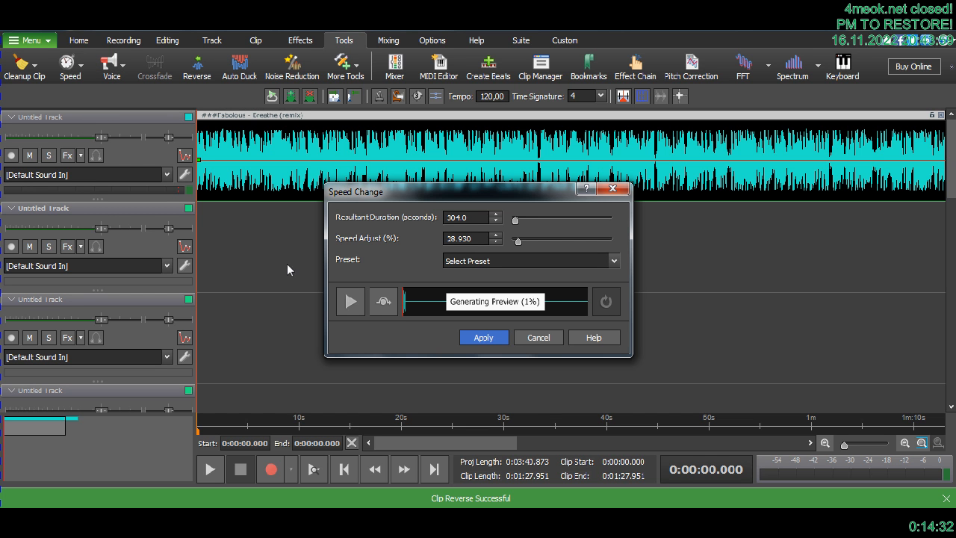
{"action": "left_click", "coordinate": [348, 302]}
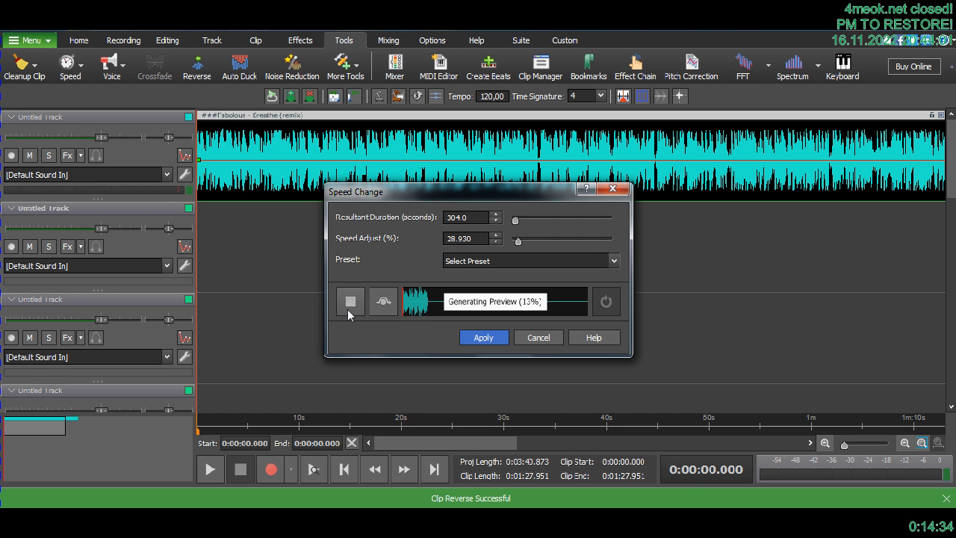
{"action": "mouse_move", "coordinate": [523, 241]}
{"action": "left_mouse_down"}
{"action": "mouse_move", "coordinate": [542, 239]}
{"action": "mouse_move", "coordinate": [530, 239]}
{"action": "left_mouse_up"}
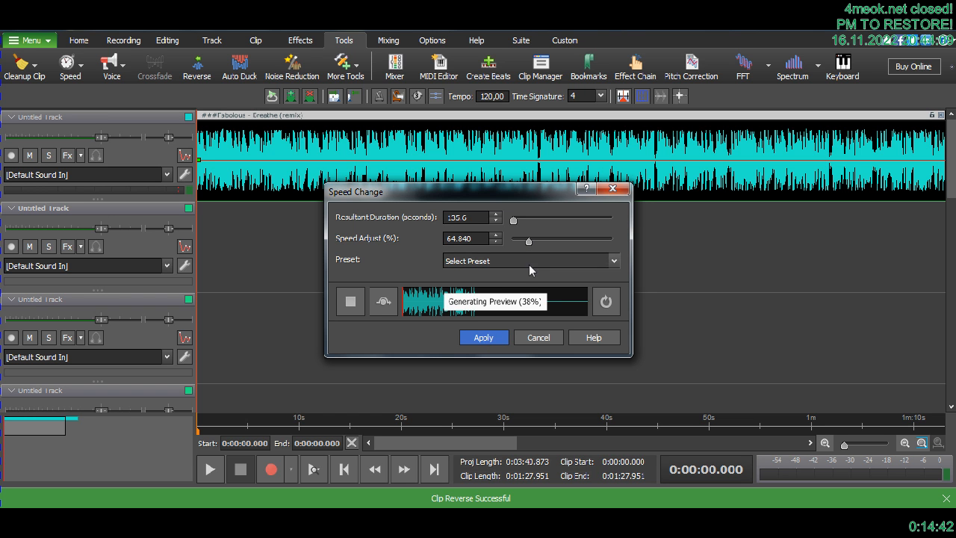
{"action": "left_click", "coordinate": [489, 339]}
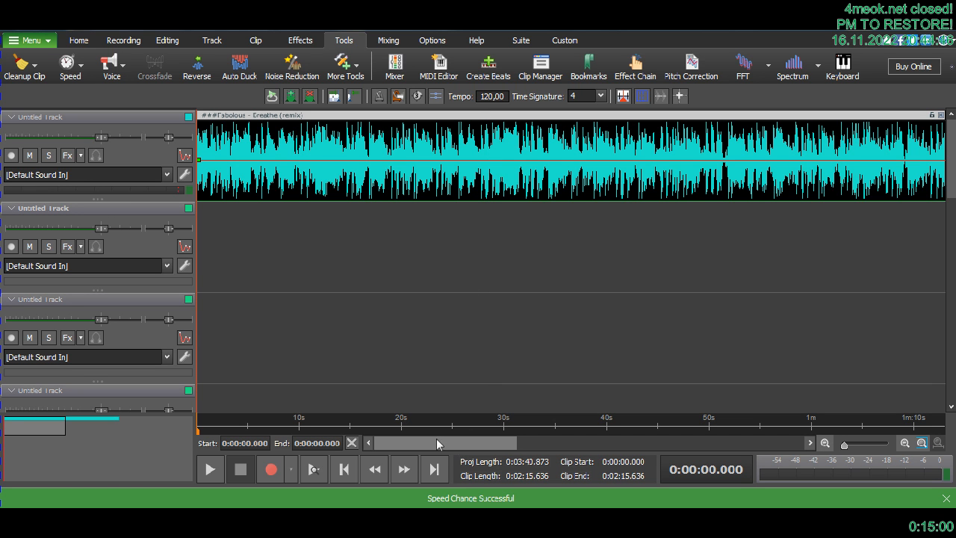
- Play the slowed clip from its start, from about 1:37 and from 1:35.502, and stop the playback
{"action": "left_click", "coordinate": [209, 469]}
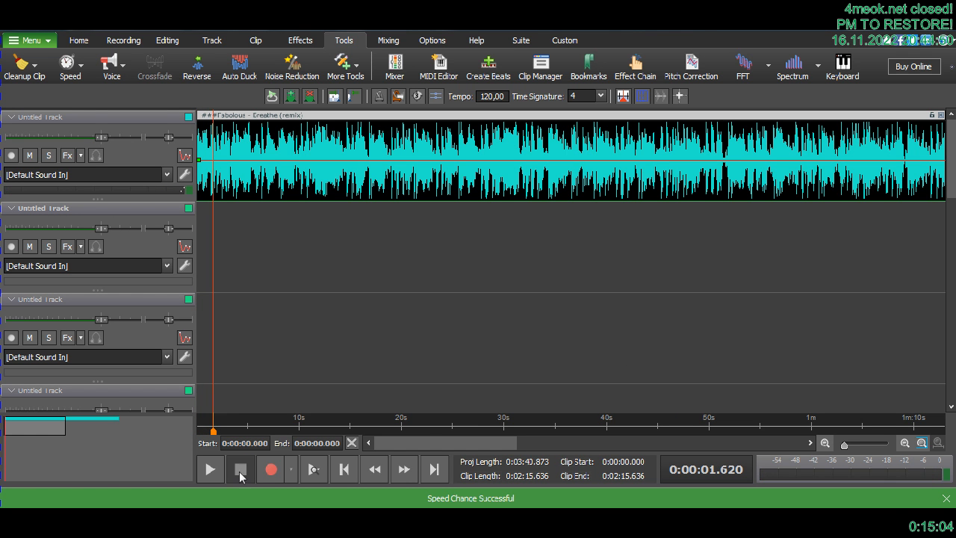
{"action": "left_click_drag", "start_coordinate": [443, 441], "coordinate": [599, 443]}
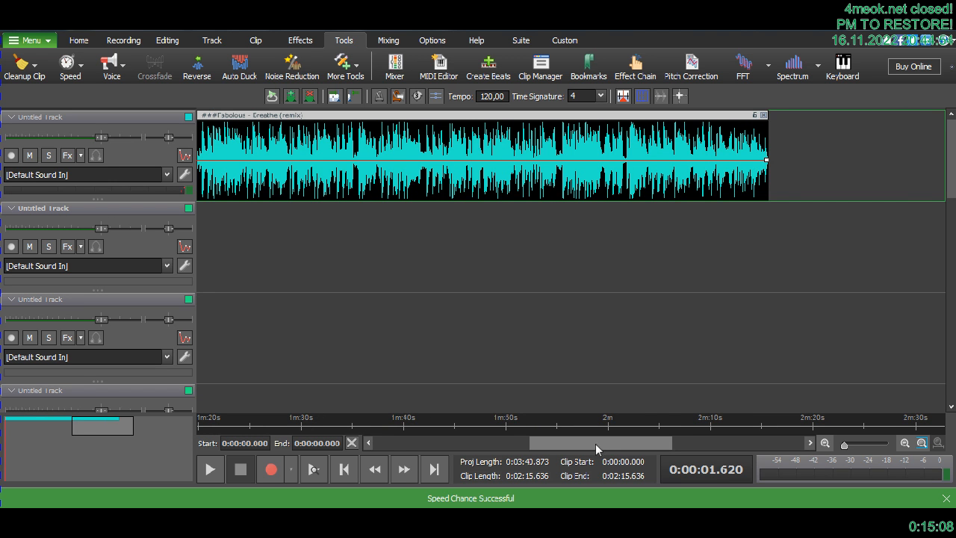
{"action": "left_click", "coordinate": [375, 430]}
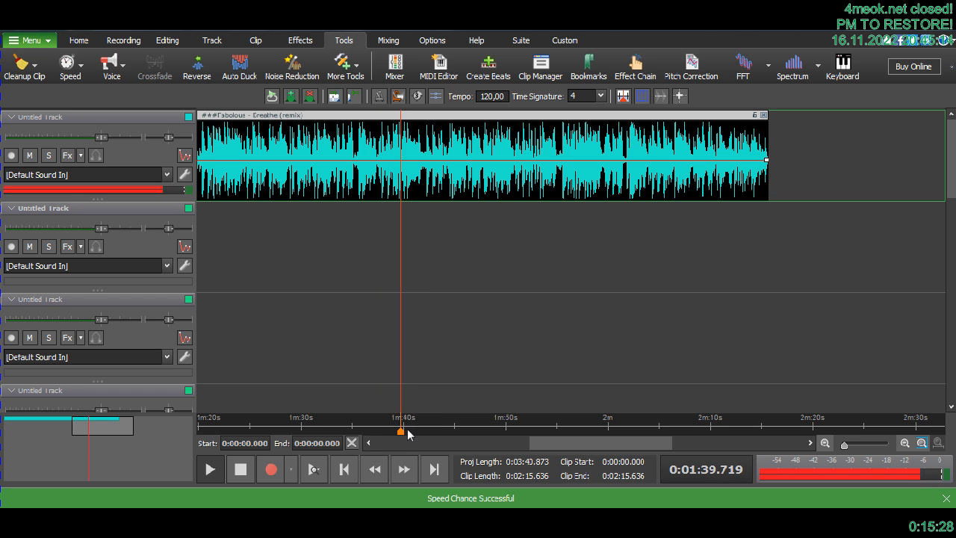
{"action": "left_click", "coordinate": [358, 431]}
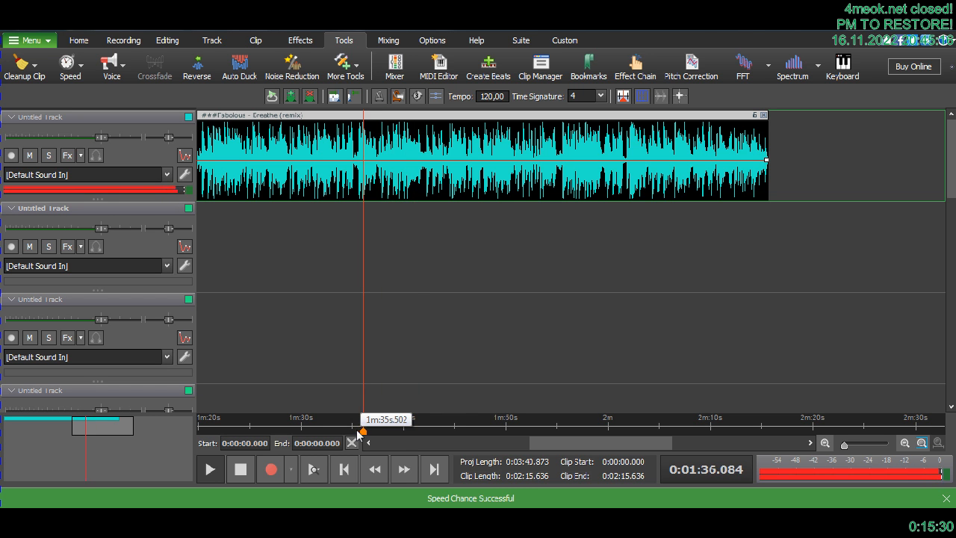
{"action": "key", "text": "space"}
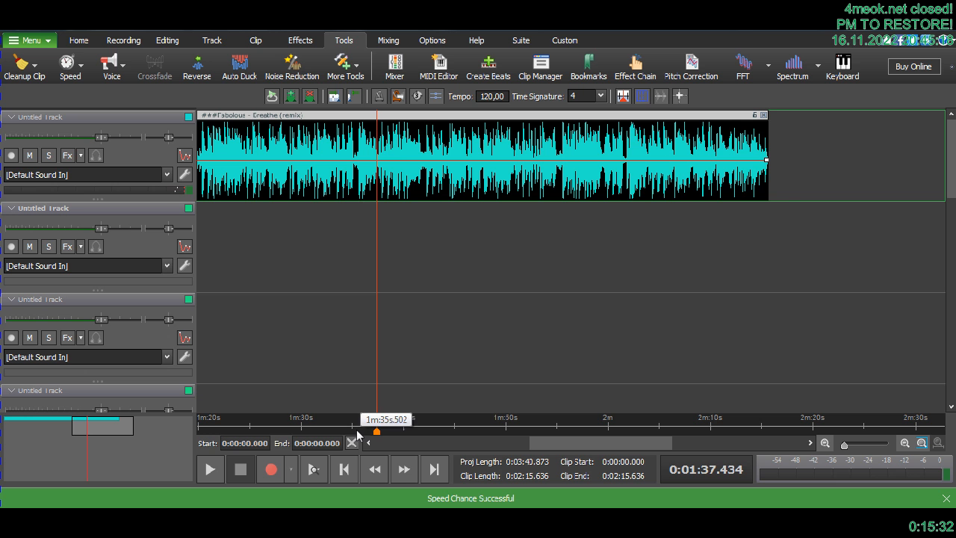
- Mark the time range from 1:36.665 to 1:39.128 and play the clip within it, restarting from 1:36.842
{"action": "left_click_drag", "start_coordinate": [369, 432], "coordinate": [394, 435]}
{"action": "scroll", "coordinate": [396, 436], "scroll_direction": "up", "scroll_amount": 2}
{"action": "scroll", "coordinate": [396, 437], "scroll_direction": "up", "scroll_amount": 1}
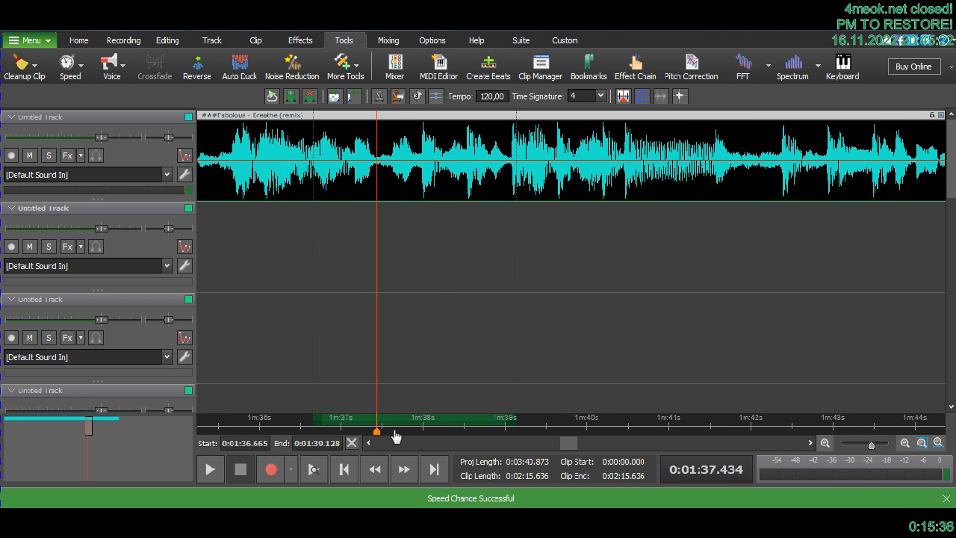
{"action": "key", "text": "space"}
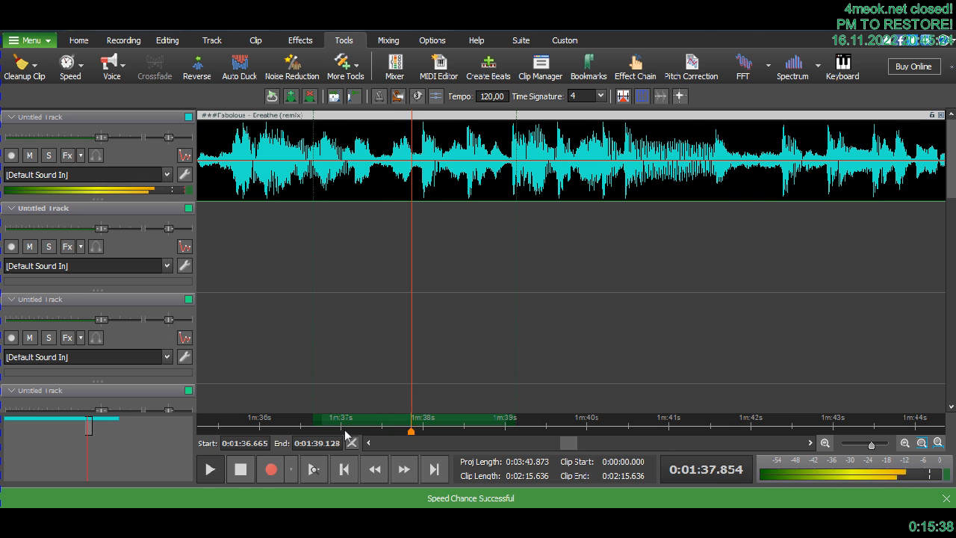
{"action": "left_click", "coordinate": [332, 432]}
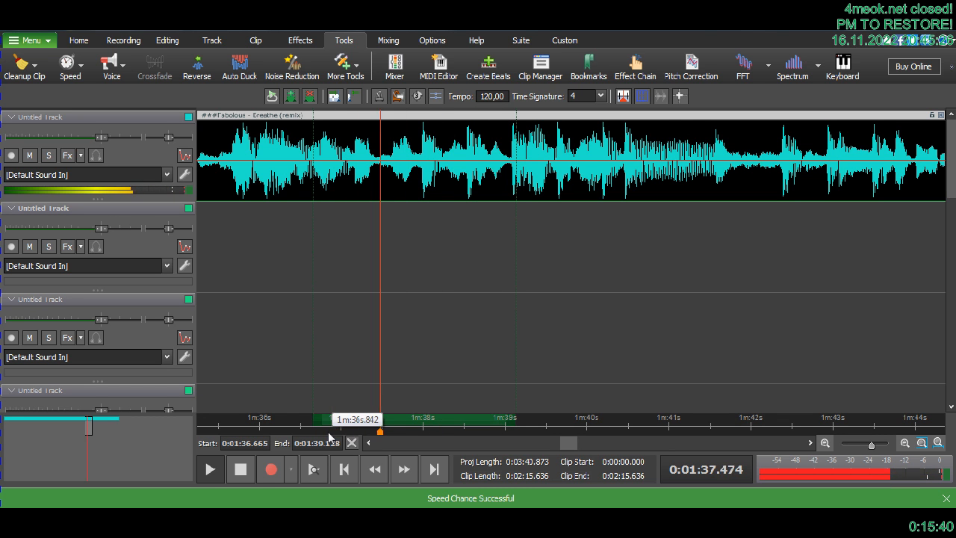
- Shorten the marked time range to end at 1:37.774, listening while adjusting its end, and stop the playback
{"action": "left_click", "coordinate": [319, 433]}
{"action": "left_click_drag", "start_coordinate": [515, 421], "coordinate": [345, 420]}
{"action": "key", "text": "space"}
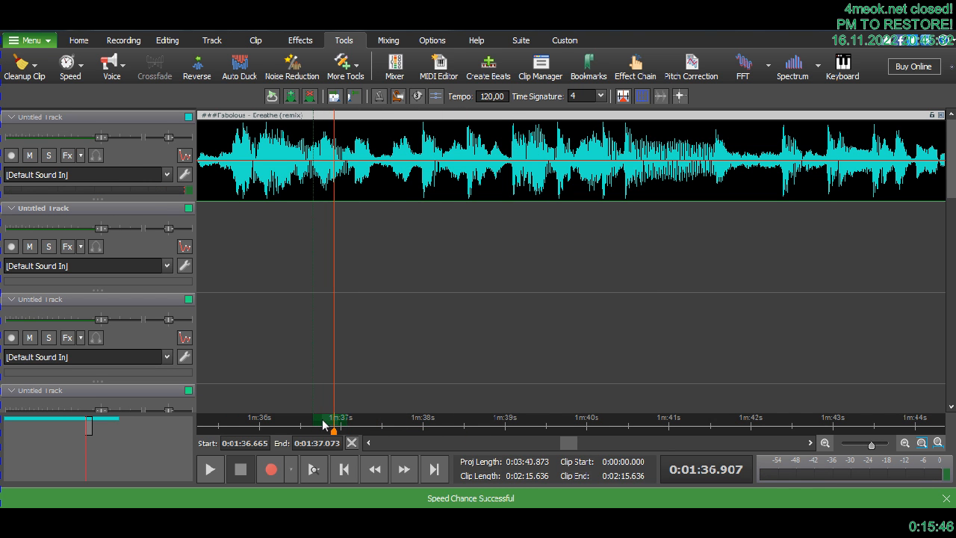
{"action": "left_click_drag", "start_coordinate": [345, 419], "coordinate": [350, 419]}
{"action": "key", "text": "space"}
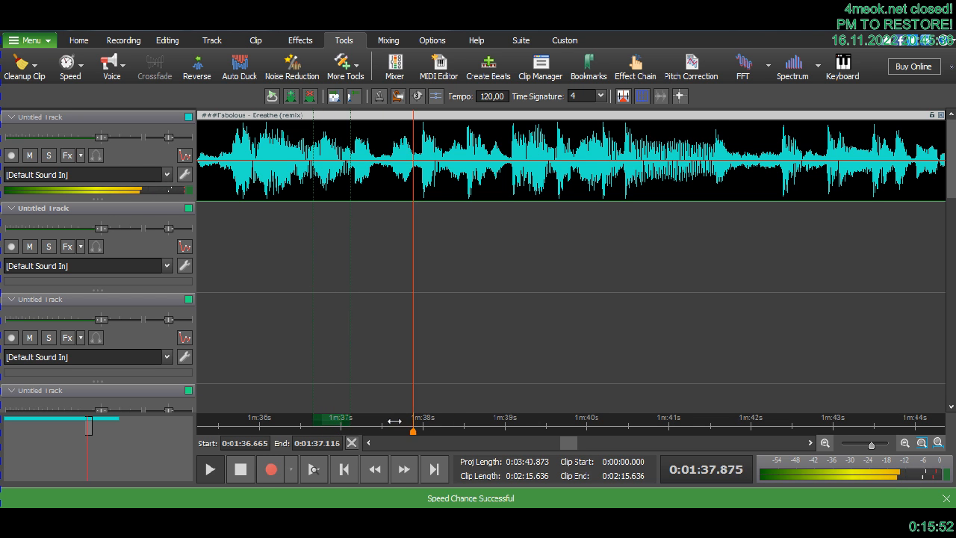
{"action": "left_click_drag", "start_coordinate": [345, 419], "coordinate": [406, 419]}
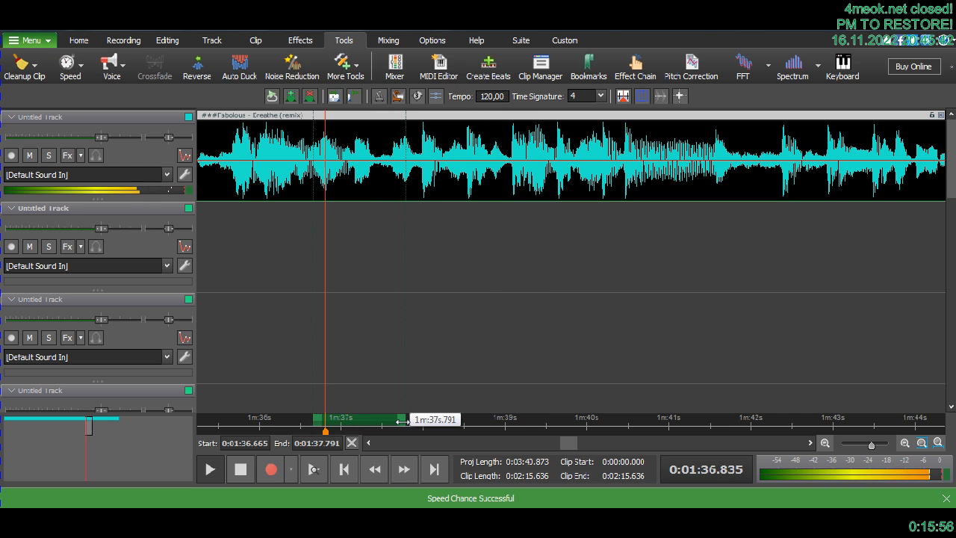
{"action": "mouse_move", "coordinate": [402, 421]}
{"action": "left_mouse_down"}
{"action": "mouse_move", "coordinate": [374, 421]}
{"action": "mouse_move", "coordinate": [404, 420]}
{"action": "left_mouse_up"}
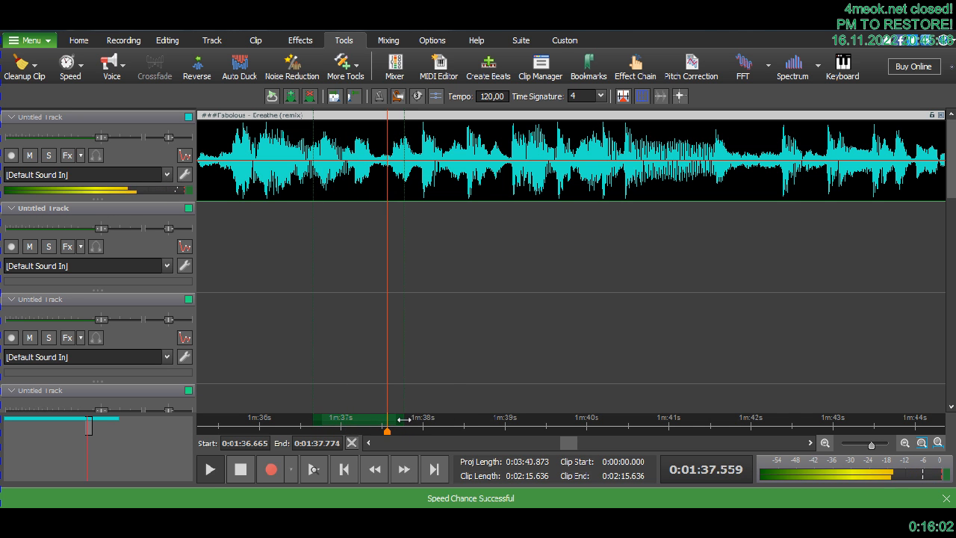
{"action": "key", "text": "space"}
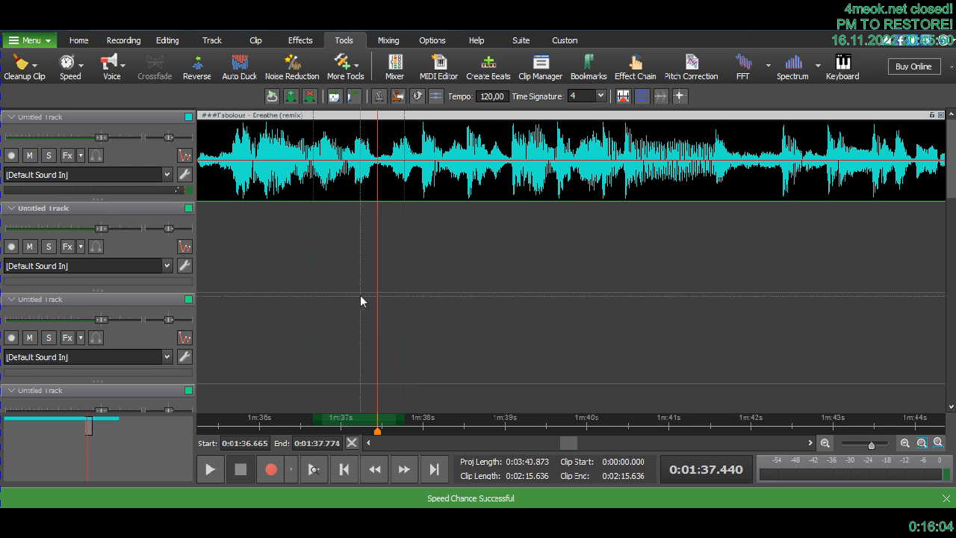
- Select a tiny piece of the clip from about 1:36.68 to 1:36.79 and reverse it
{"action": "left_click", "coordinate": [324, 206]}
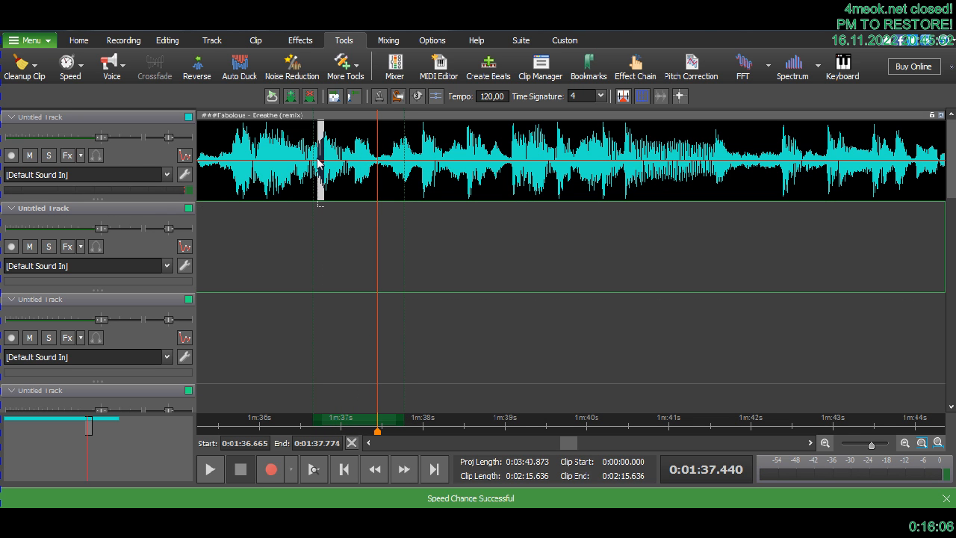
{"action": "left_click", "coordinate": [316, 161]}
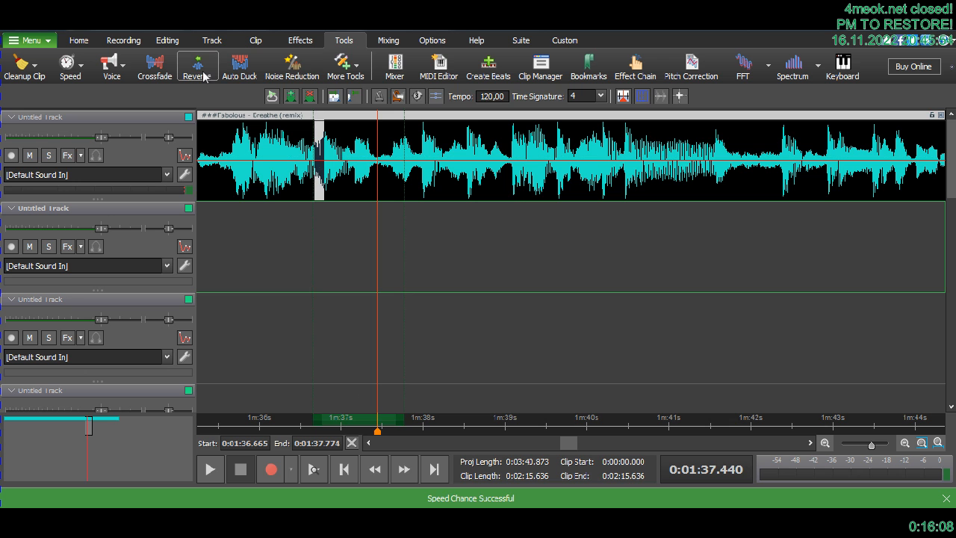
{"action": "left_click", "coordinate": [204, 75]}
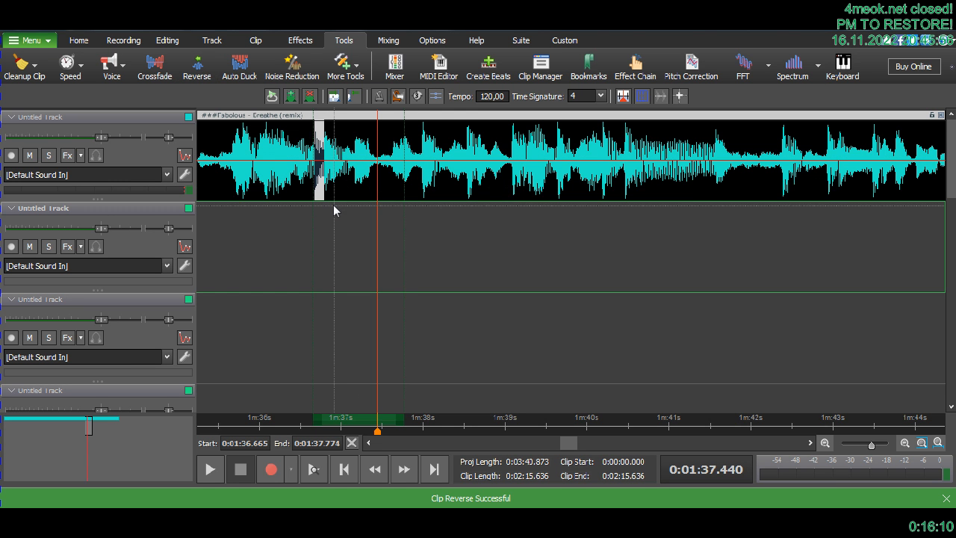
- Reverse the tiny piece of the clip from 1:36.918 to about 1:37.03
{"action": "scroll", "coordinate": [333, 207], "scroll_direction": "up", "scroll_amount": 2}
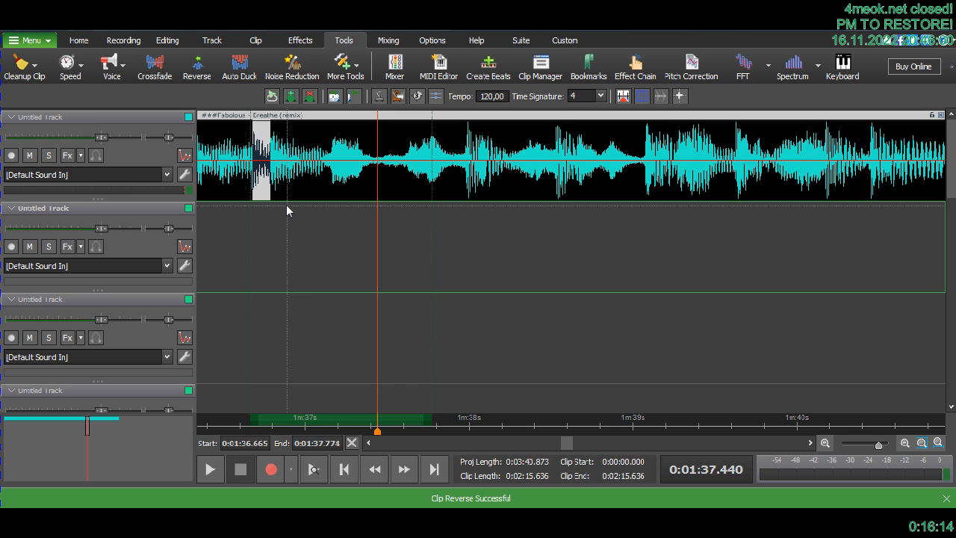
{"action": "left_click", "coordinate": [291, 204]}
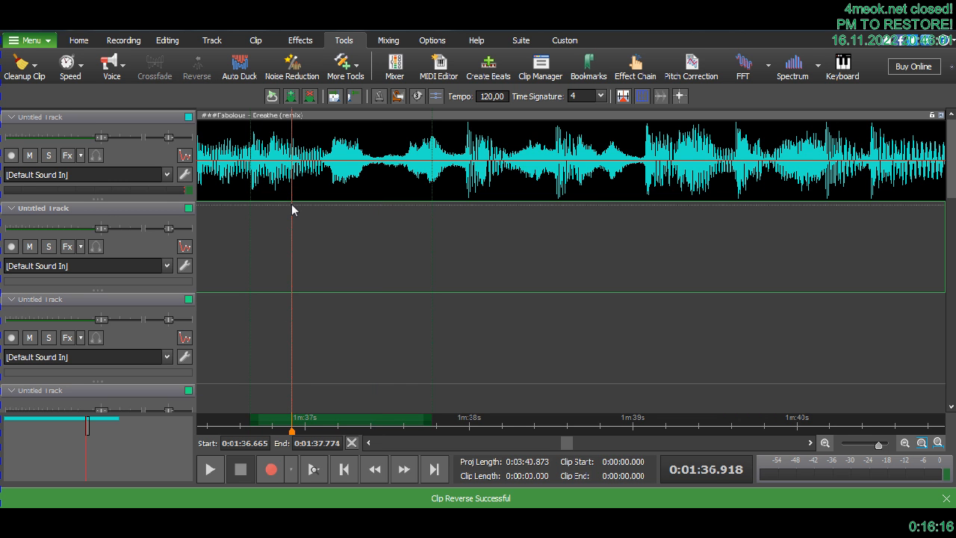
{"action": "left_click_drag", "start_coordinate": [292, 160], "coordinate": [310, 158]}
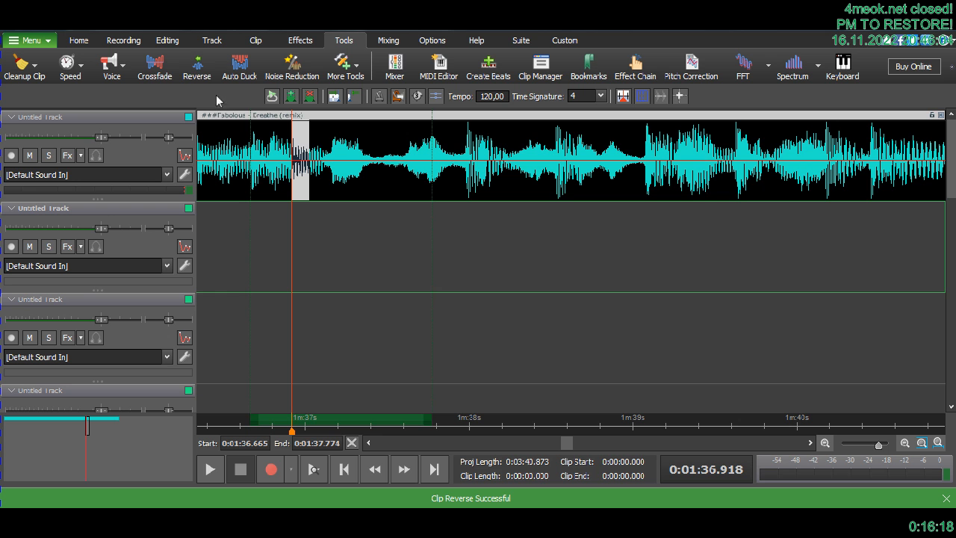
{"action": "left_click", "coordinate": [208, 79]}
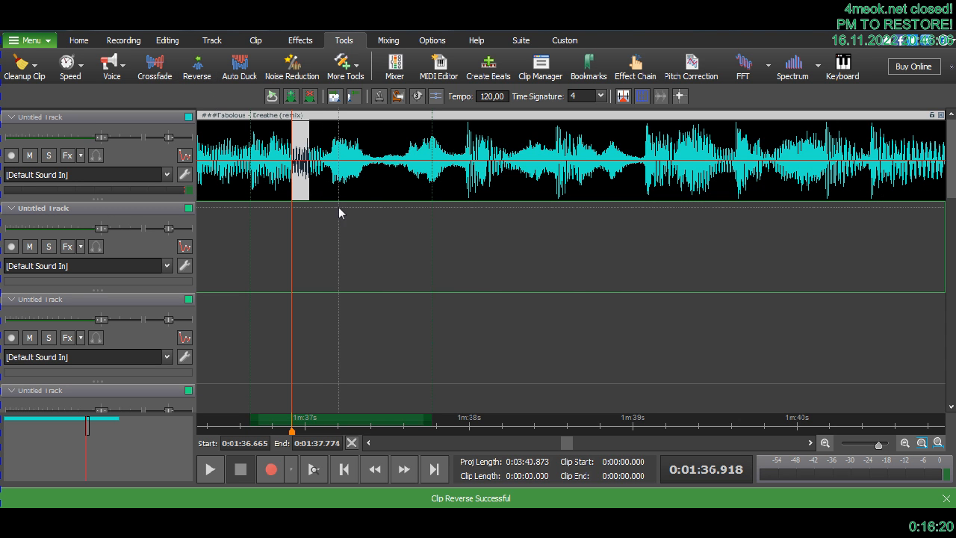
- Select the short swell from about 1:37.2 to 1:37.4 in the clip and reverse it
{"action": "left_click_drag", "start_coordinate": [339, 173], "coordinate": [370, 174]}
{"action": "left_click", "coordinate": [207, 64]}
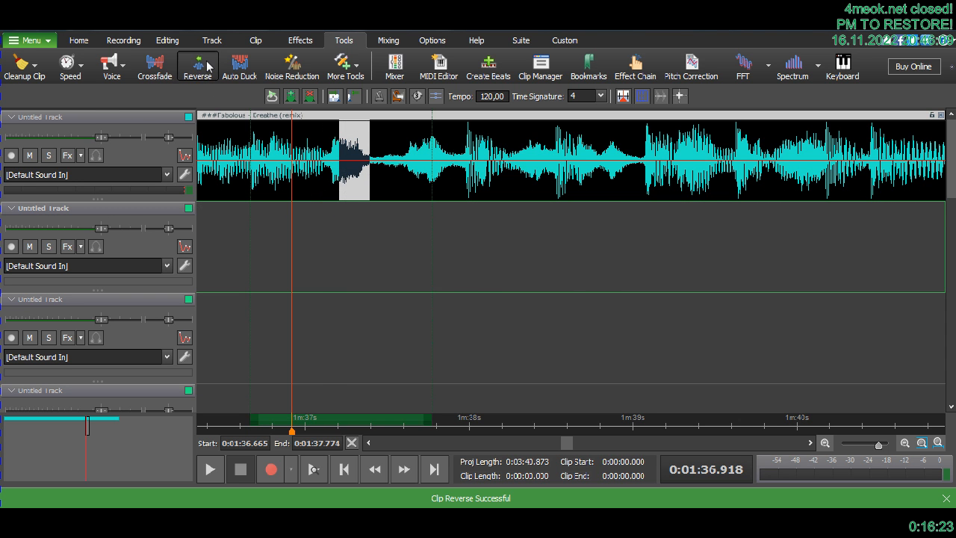
{"action": "left_click", "coordinate": [123, 71]}
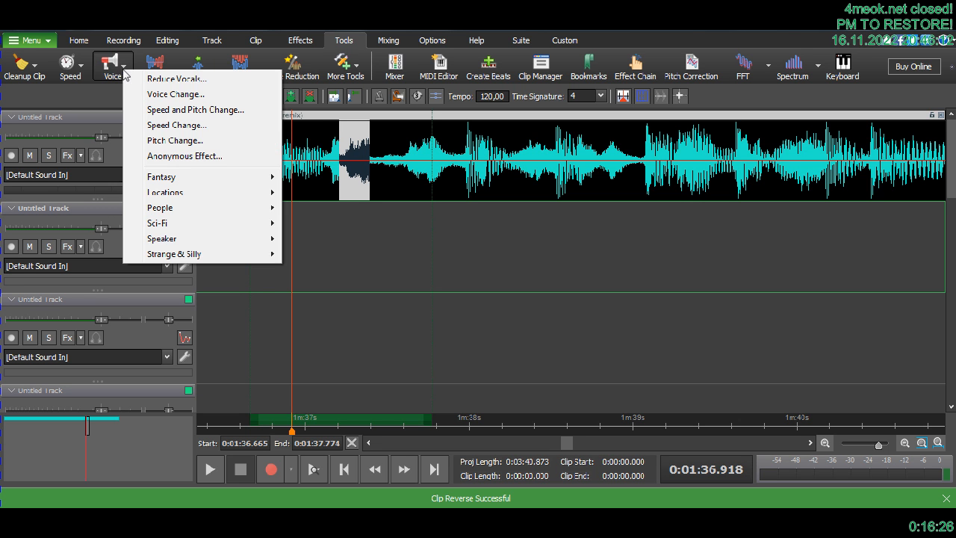
{"action": "left_click", "coordinate": [285, 35]}
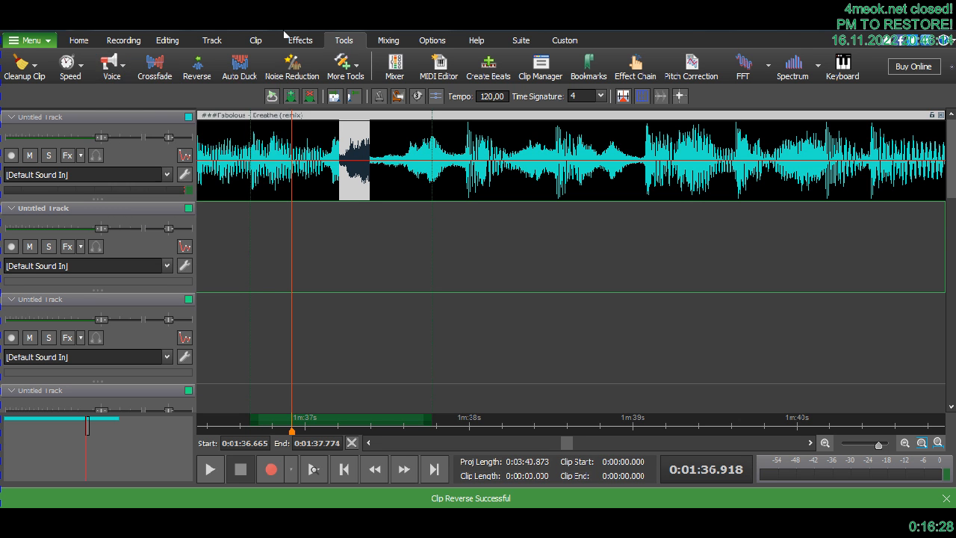
- Reverse the piece of the clip from about 1:37.62 to 1:37.74 and clear the marked time range
{"action": "left_click_drag", "start_coordinate": [406, 214], "coordinate": [428, 154]}
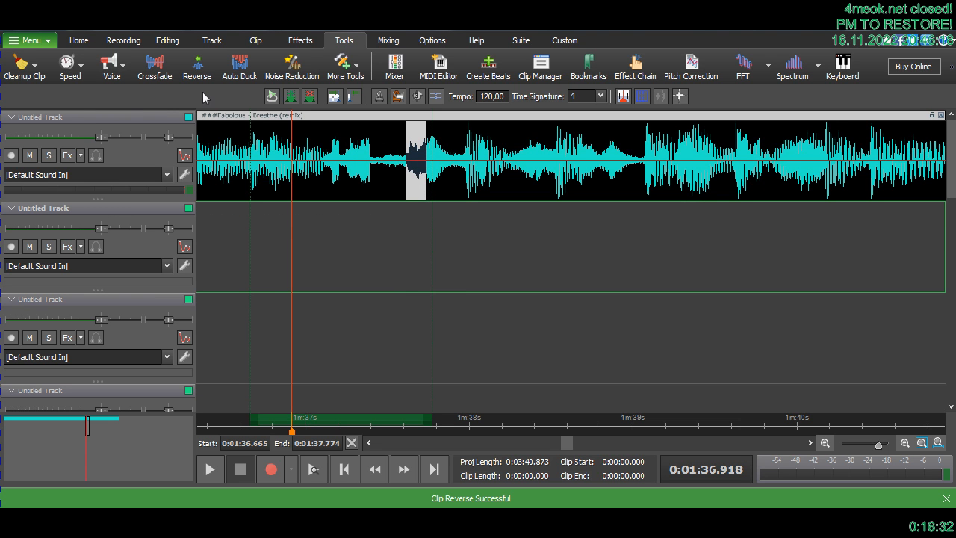
{"action": "left_click", "coordinate": [200, 75]}
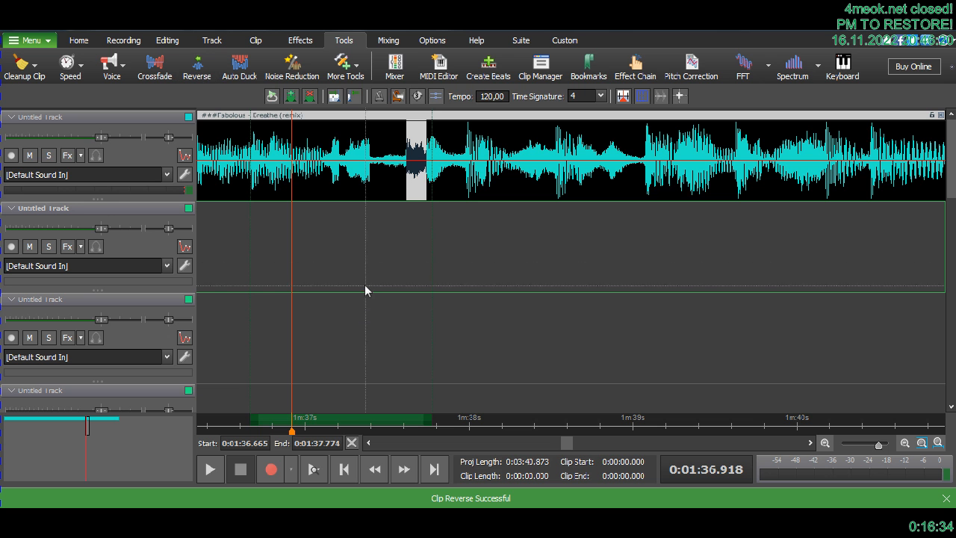
{"action": "right_click", "coordinate": [337, 423]}
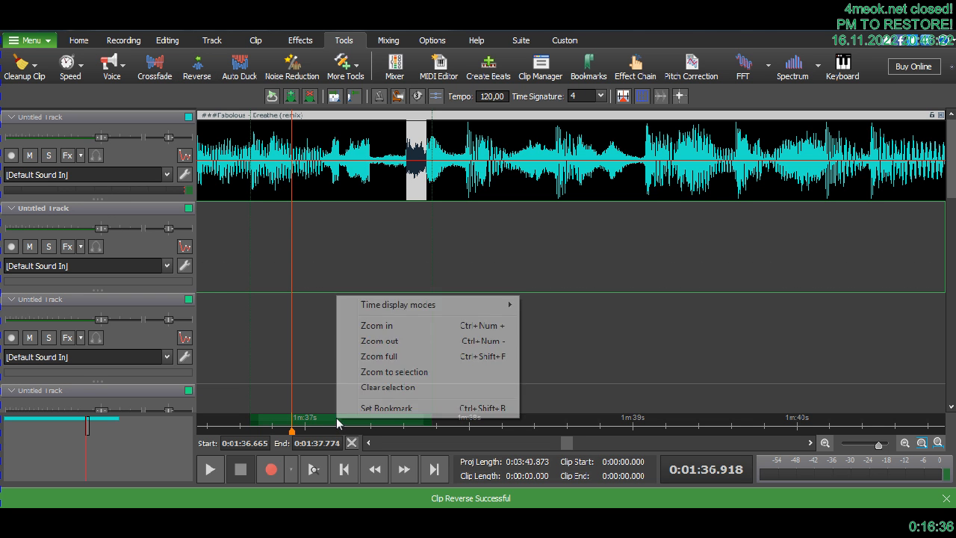
{"action": "left_click", "coordinate": [363, 390]}
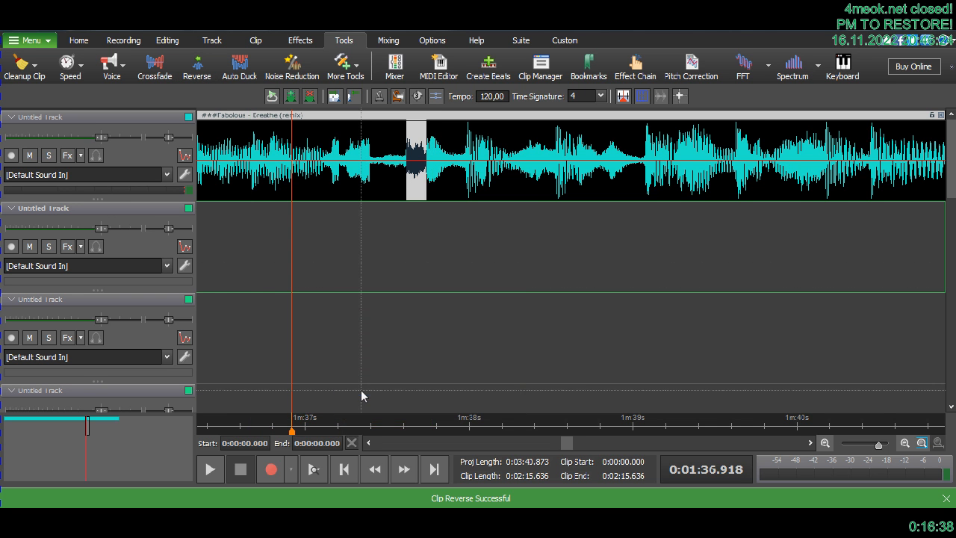
- Play the edited section from about 1:34.8 and again from 1:35.364, and stop the playback
{"action": "scroll", "coordinate": [361, 390], "scroll_direction": "down", "scroll_amount": 2}
{"action": "left_click", "coordinate": [205, 429]}
{"action": "key", "text": "space"}
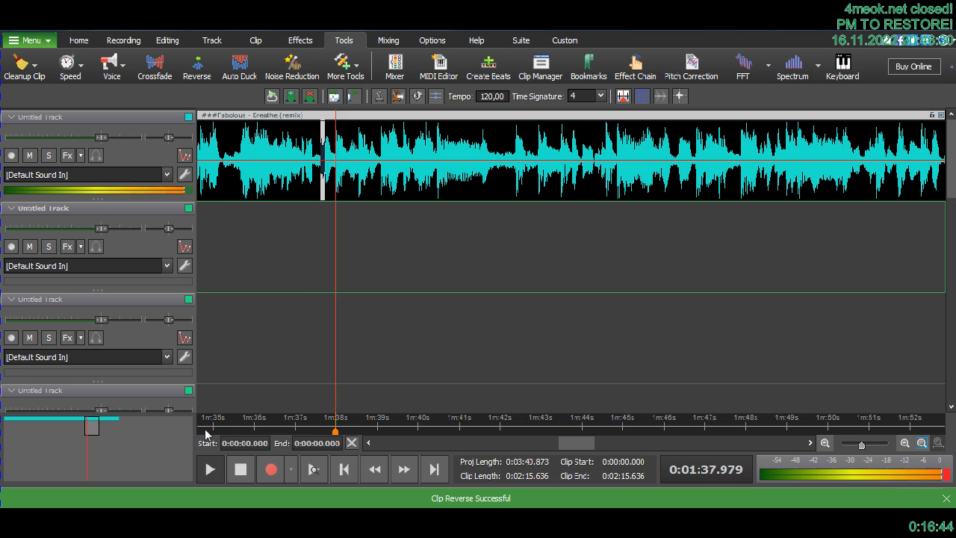
{"action": "left_click", "coordinate": [228, 431]}
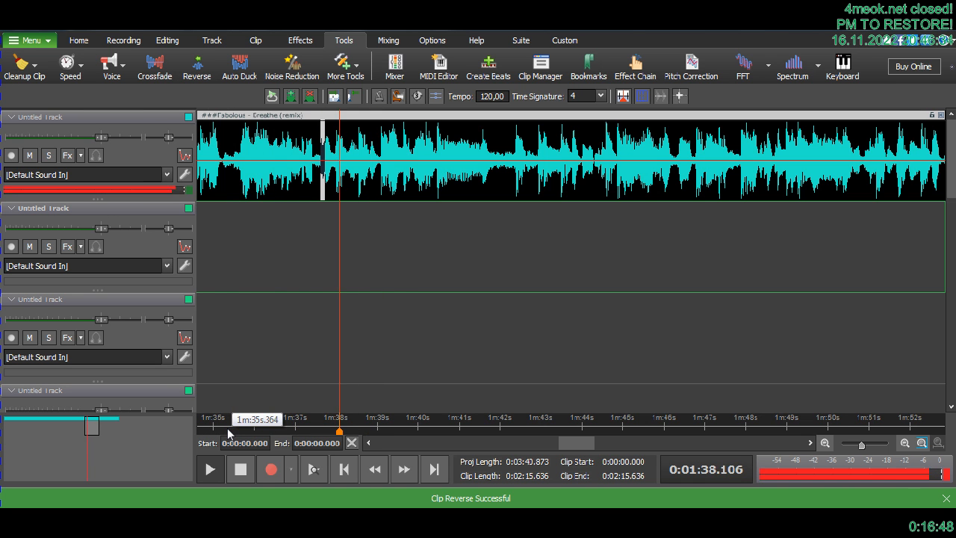
{"action": "left_click", "coordinate": [227, 431]}
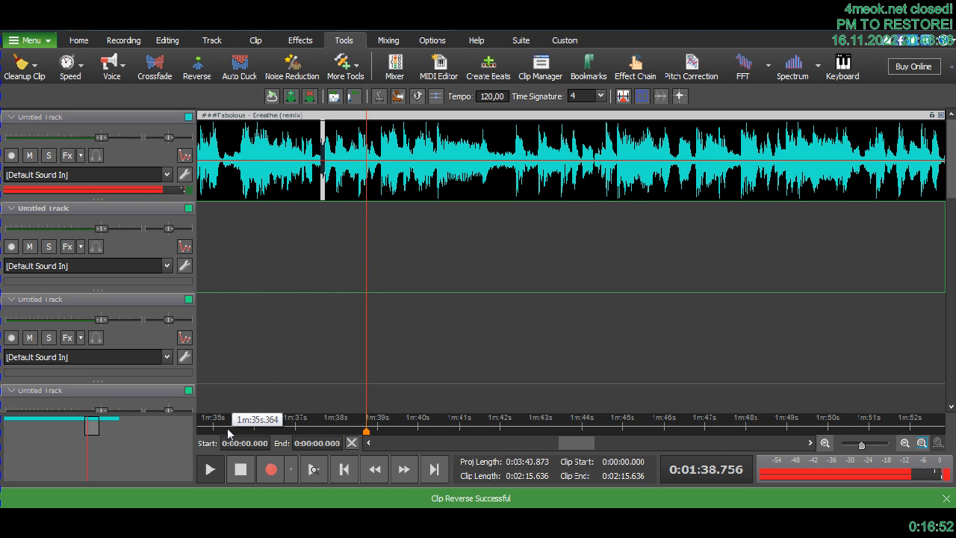
{"action": "key", "text": "space"}
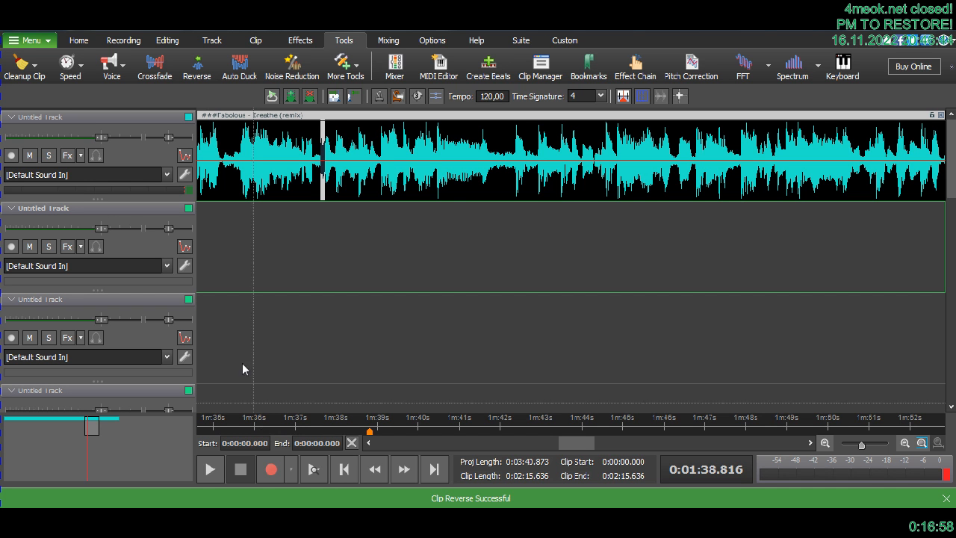
{"action": "left_click", "coordinate": [123, 72]}
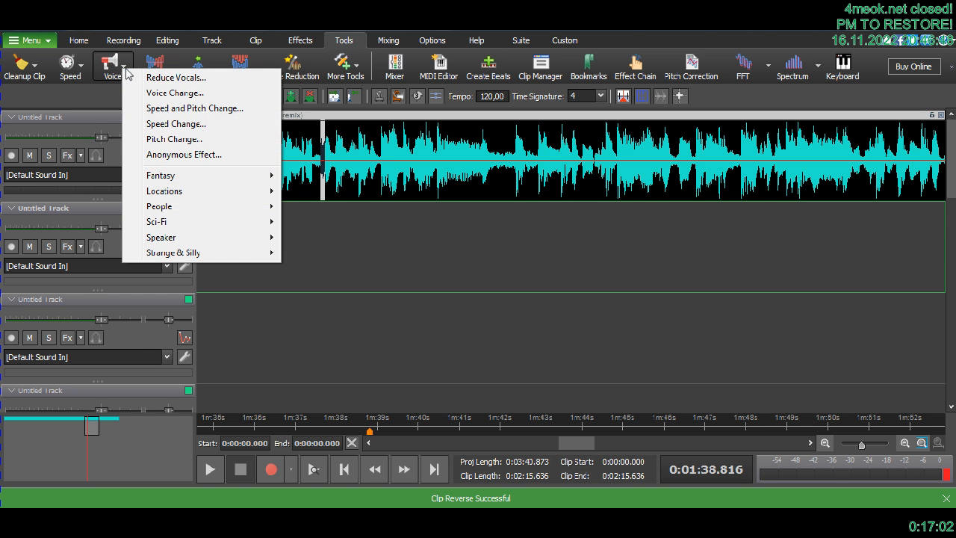
{"action": "left_click", "coordinate": [296, 35]}
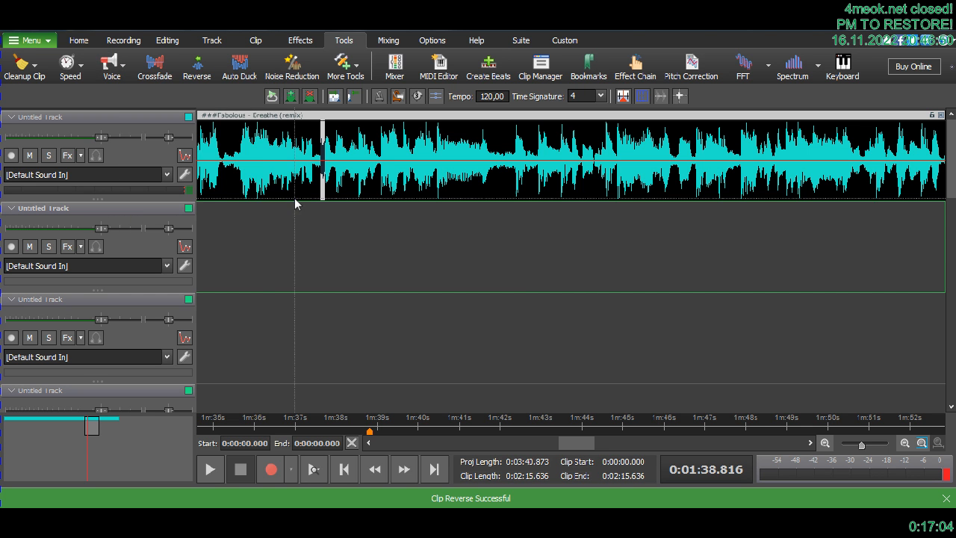